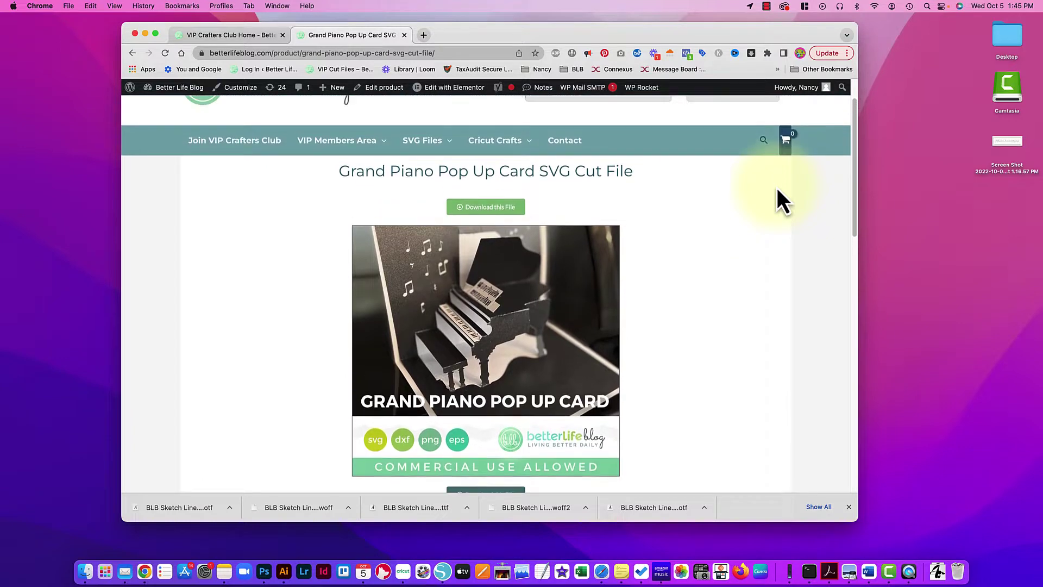
Review the Grand Piano Pop Up Card product page, including the two options for unlocking the cut file.
scroll(777, 189, "down", 2)
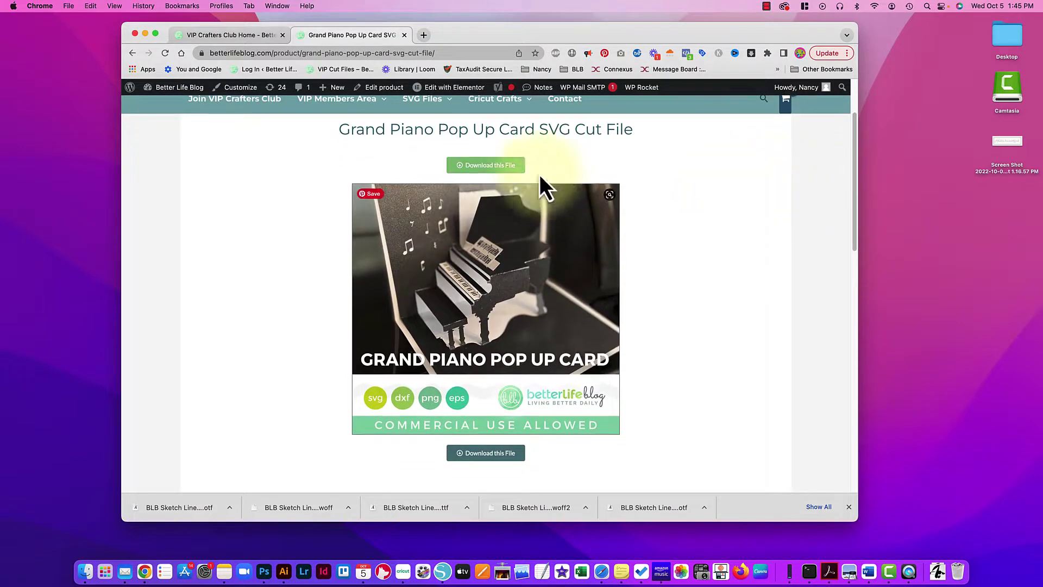
scroll(693, 368, "down", 10)
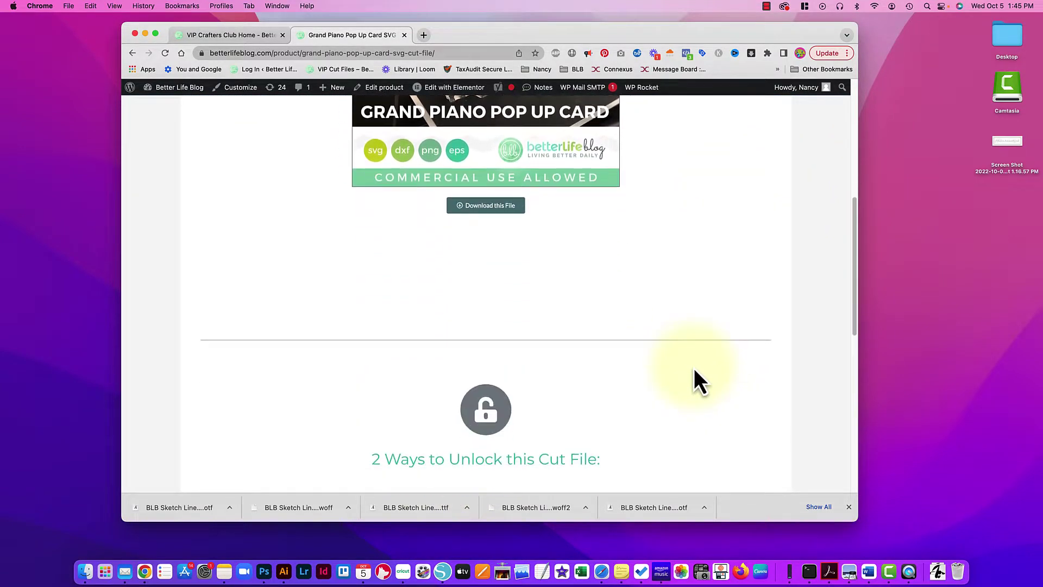
scroll(719, 318, "up", 2)
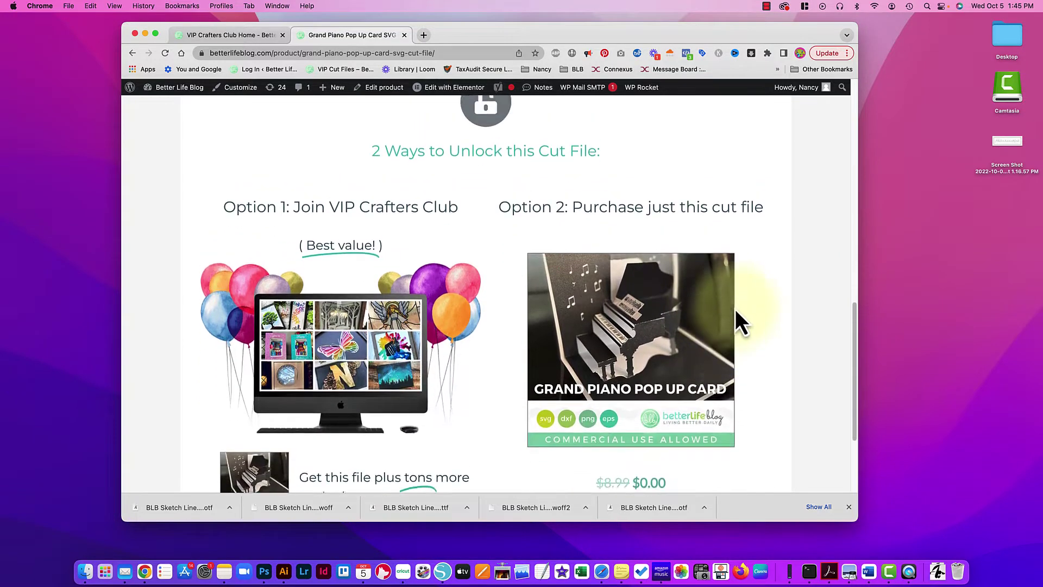
scroll(743, 329, "down", 2)
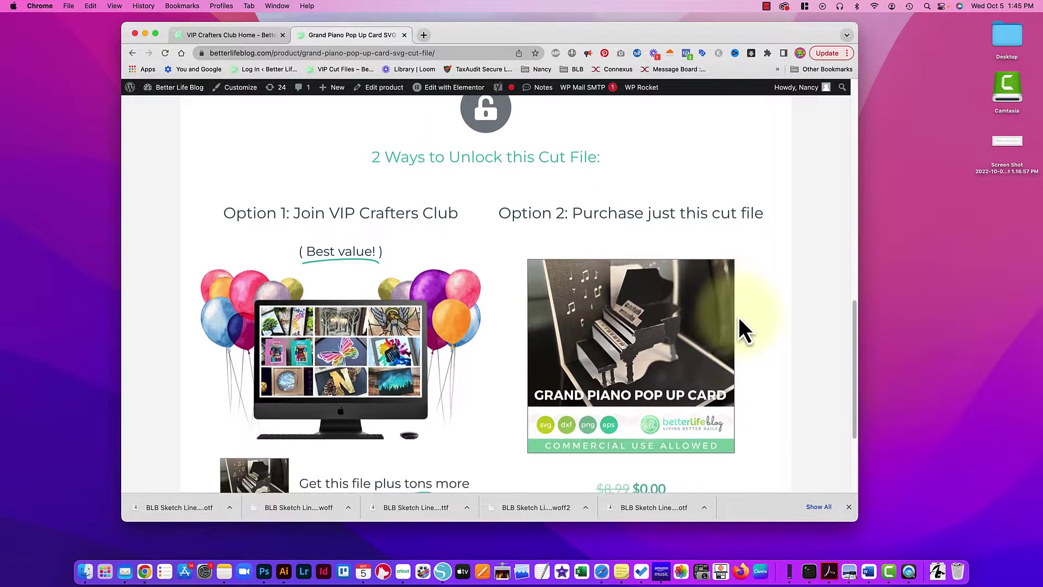
scroll(739, 313, "down", 3)
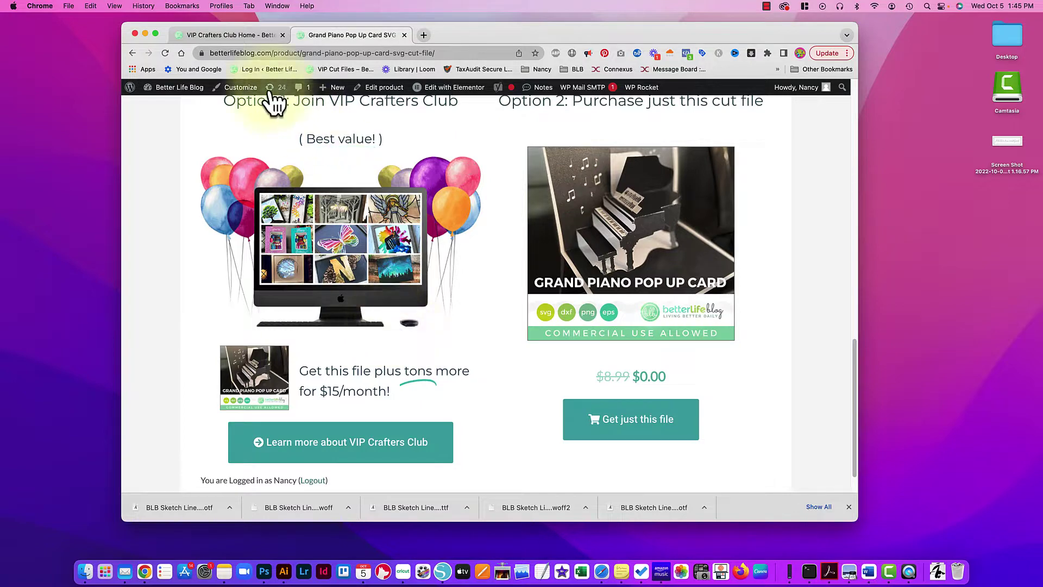
Browse the VIP Crafters Club members page through the monthly projects and cut files from October 2022 back to March 2021.
left_click(233, 36)
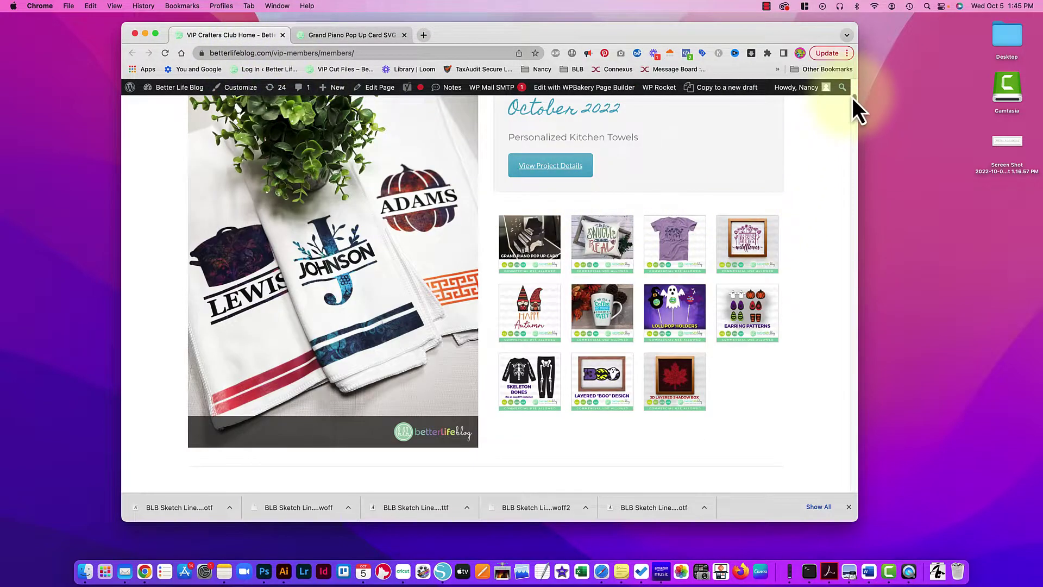
left_click_drag(855, 99, 853, 117)
scroll(836, 147, "down", 15)
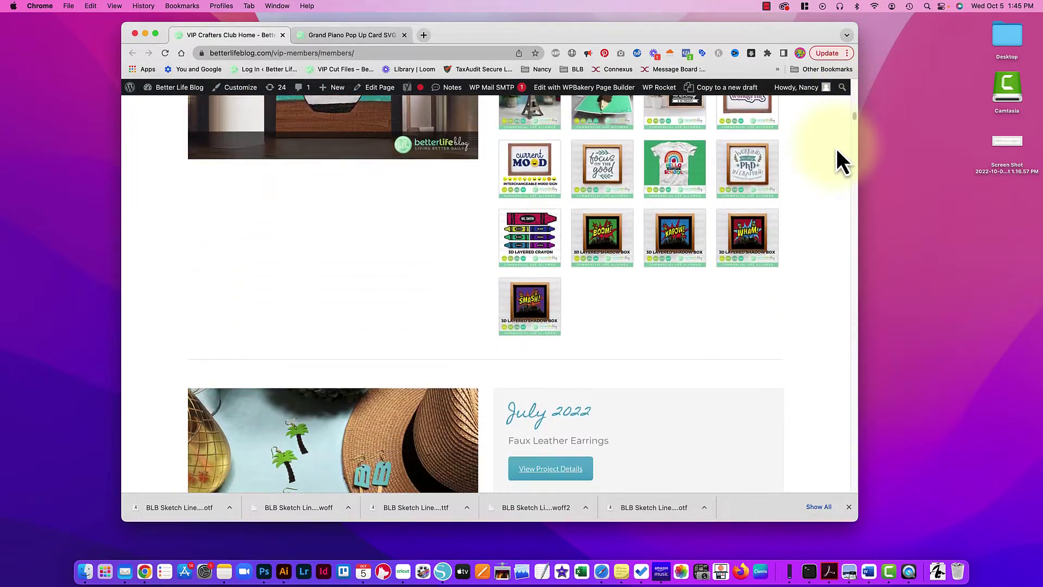
scroll(815, 175, "down", 17)
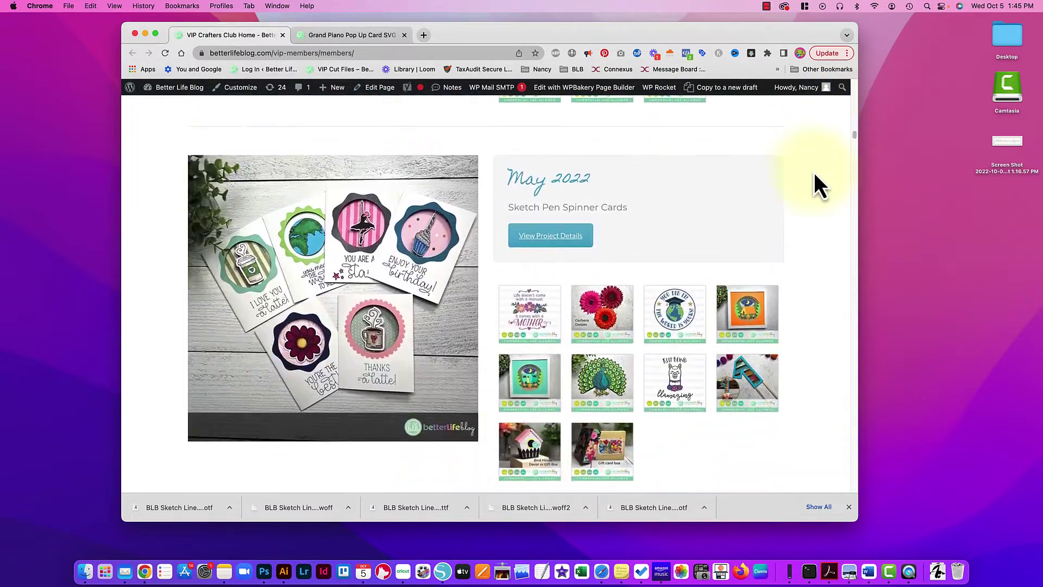
scroll(814, 172, "down", 16)
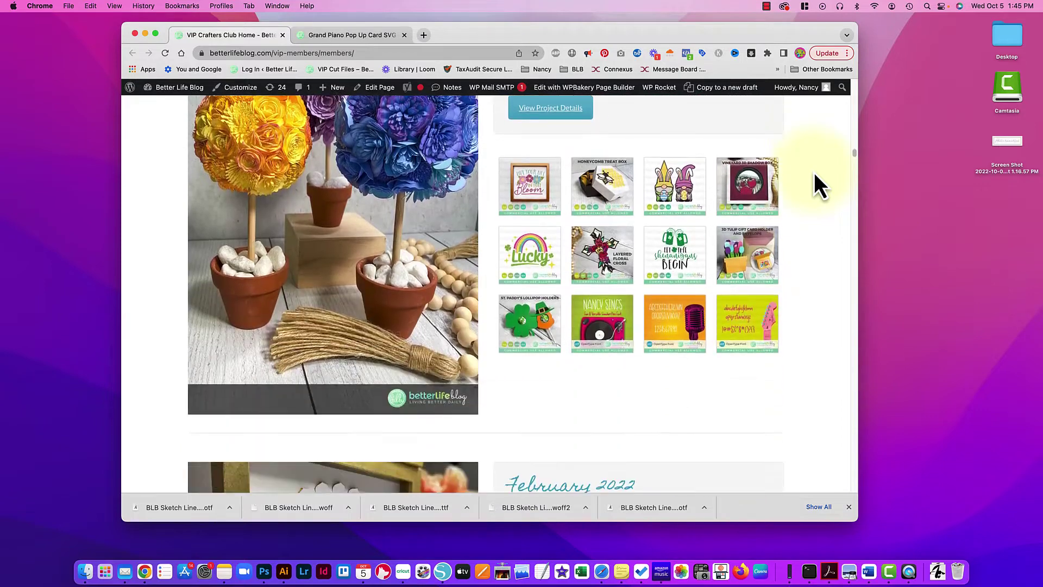
scroll(814, 172, "down", 15)
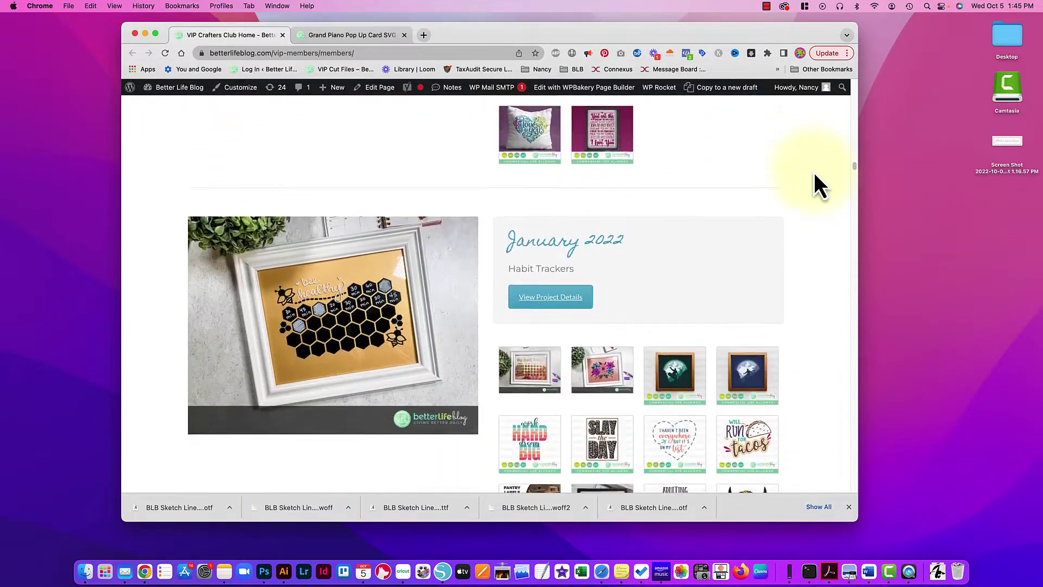
scroll(814, 172, "down", 7)
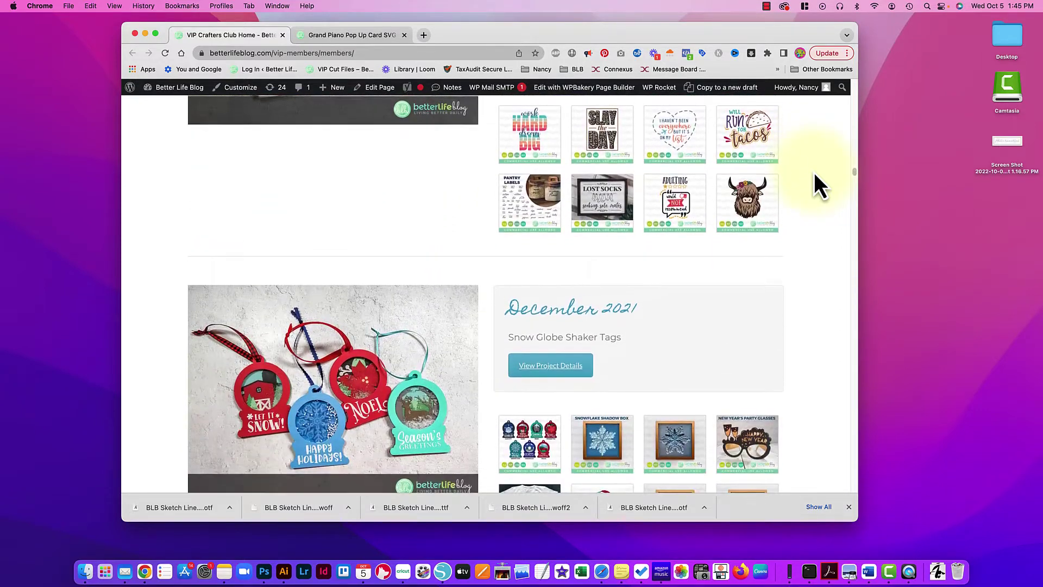
scroll(814, 172, "down", 9)
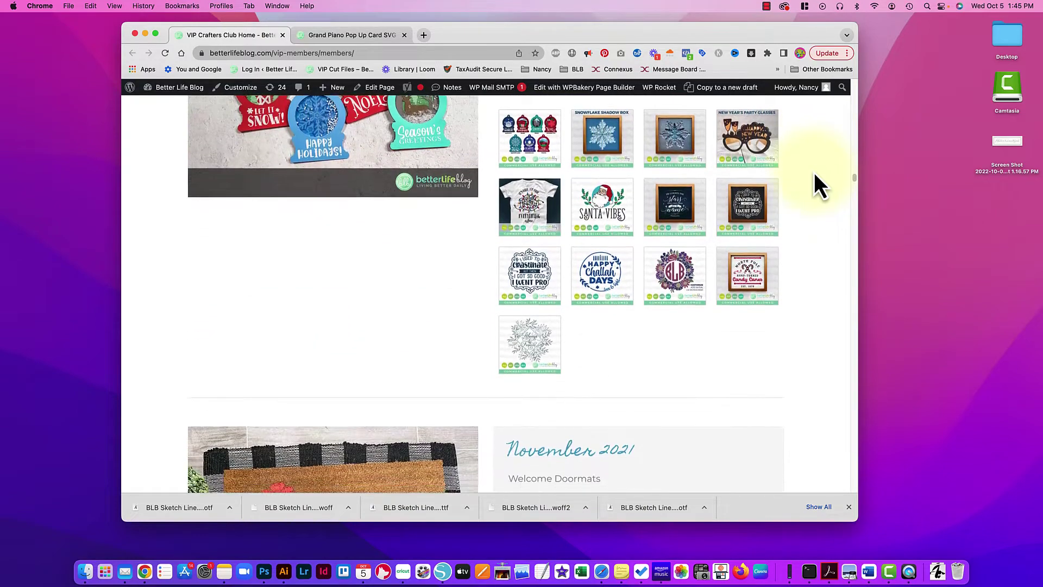
scroll(814, 172, "down", 10)
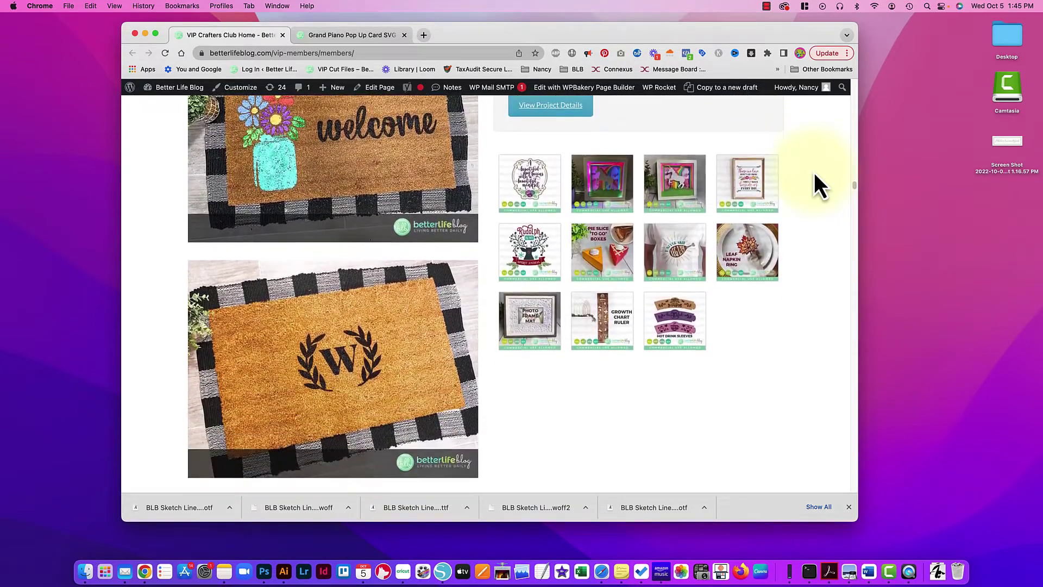
scroll(814, 172, "down", 14)
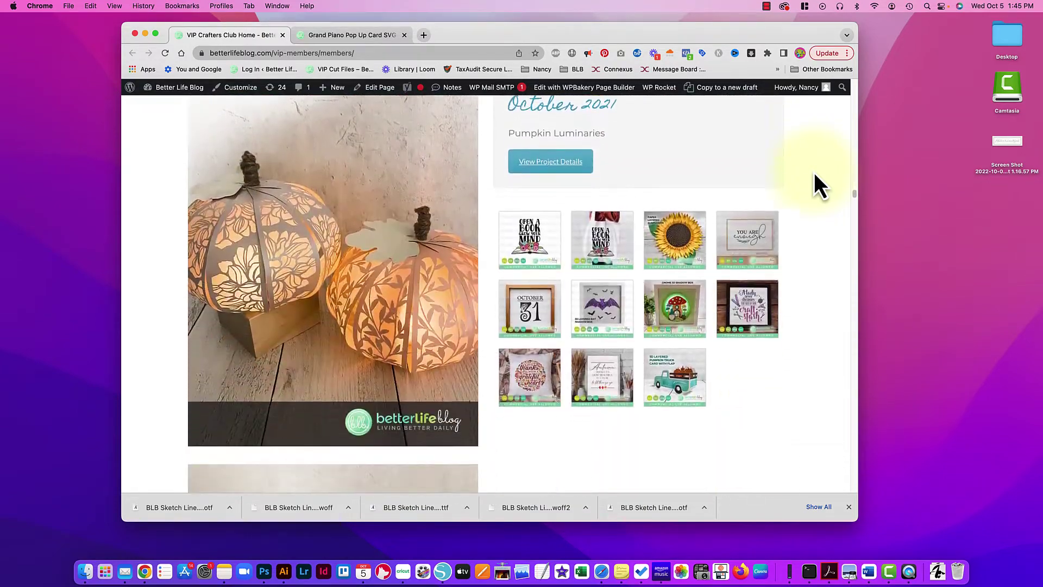
scroll(813, 171, "down", 12)
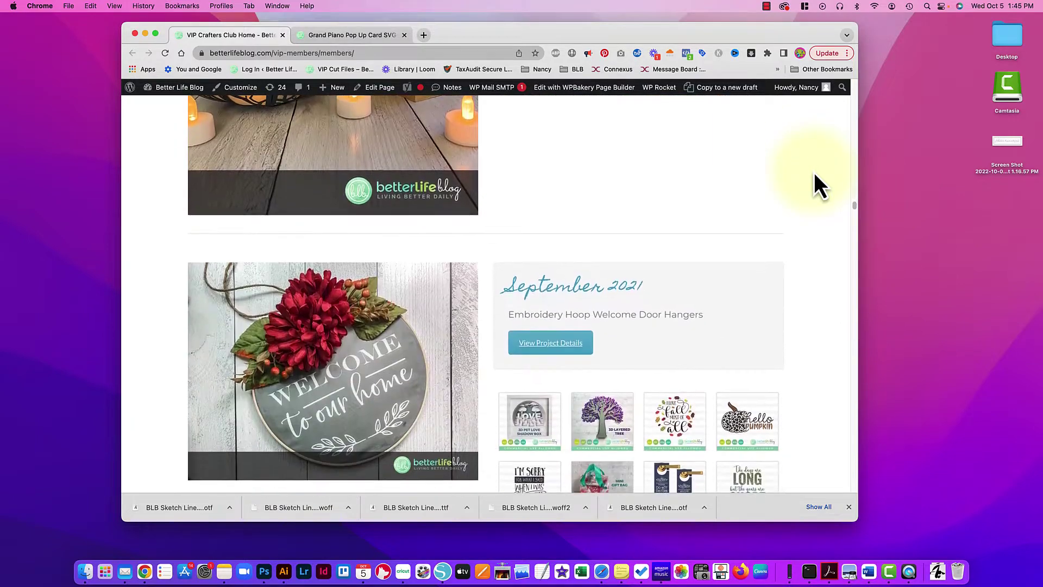
scroll(814, 171, "down", 10)
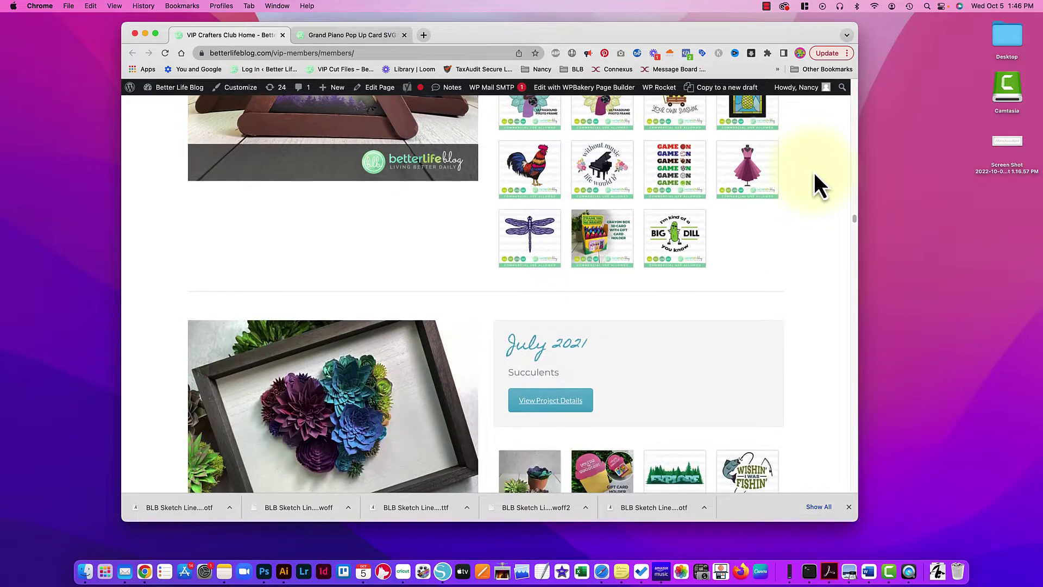
scroll(814, 171, "down", 10)
scroll(814, 172, "down", 8)
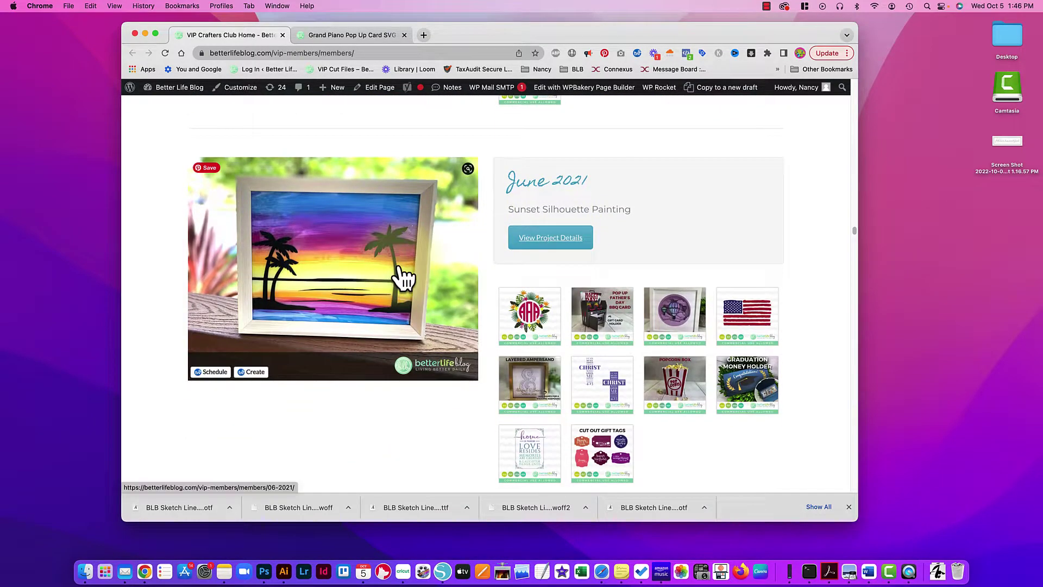
scroll(435, 297, "down", 6)
scroll(442, 298, "down", 3)
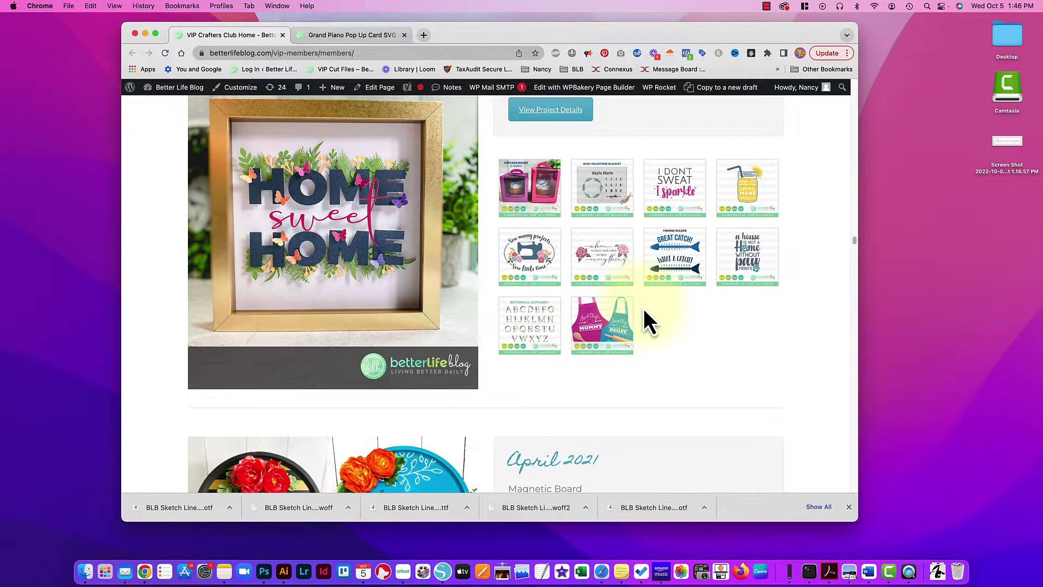
scroll(751, 364, "down", 6)
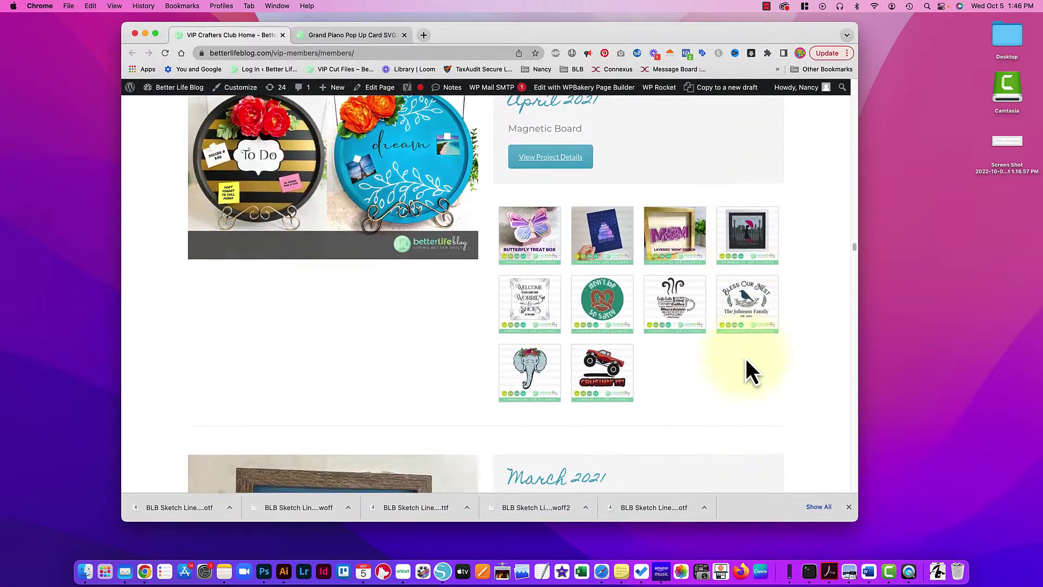
scroll(746, 359, "down", 2)
scroll(740, 360, "down", 4)
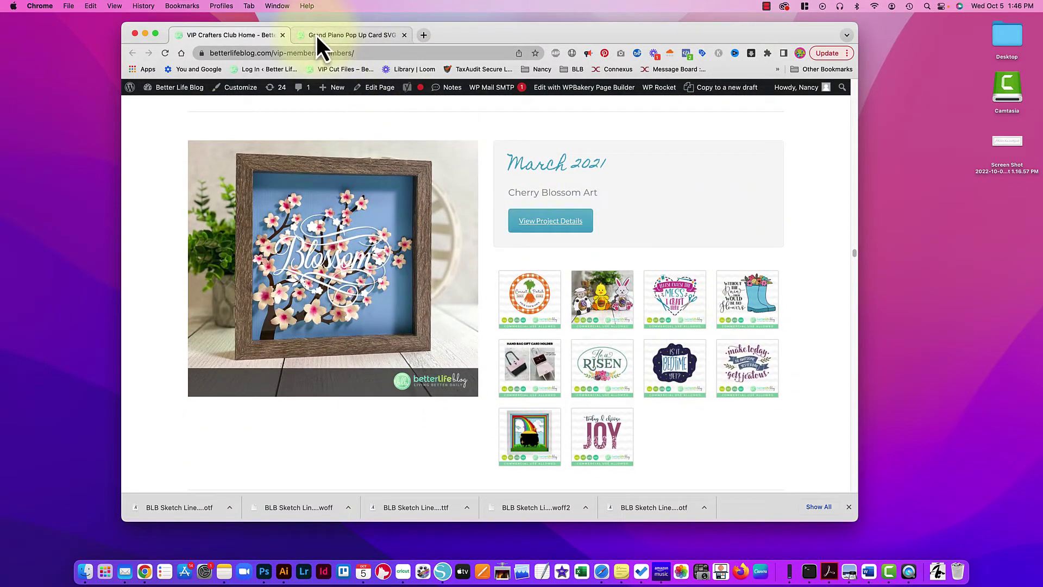
Revisit the unlock options on the Grand Piano Pop Up Card product page and minimize the browser window.
left_click(317, 35)
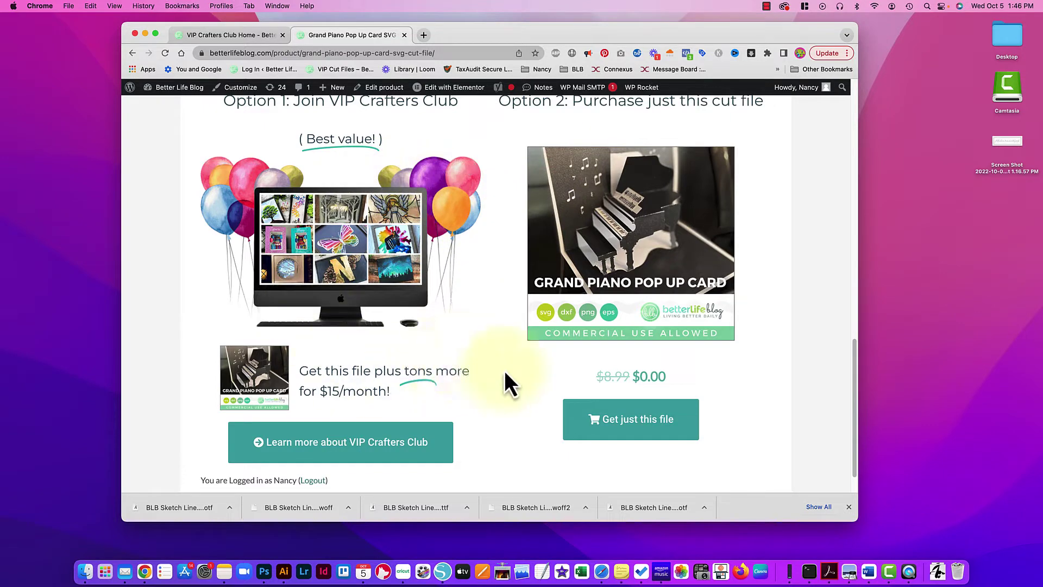
scroll(791, 378, "up", 1)
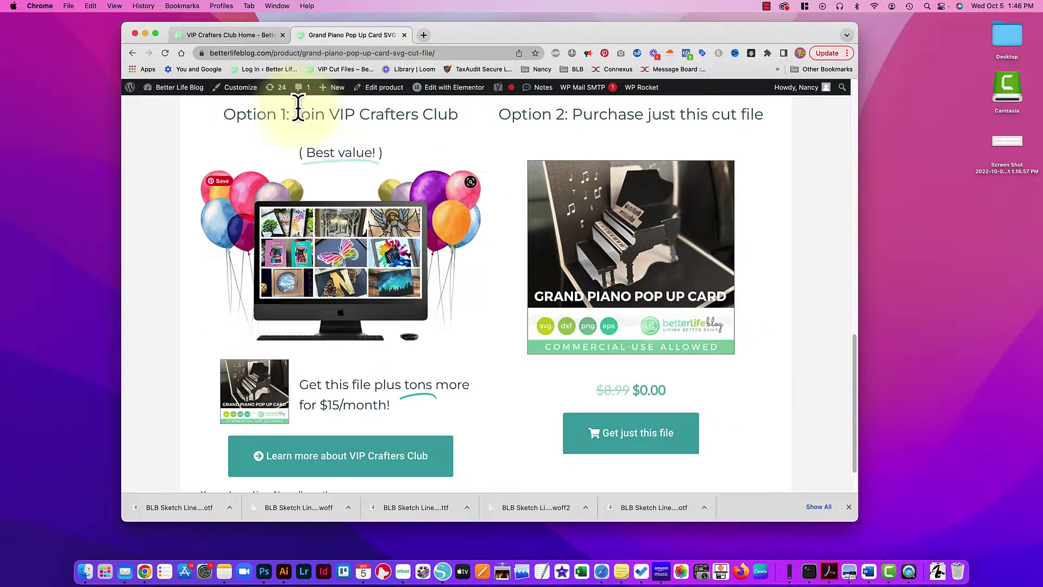
left_click(145, 34)
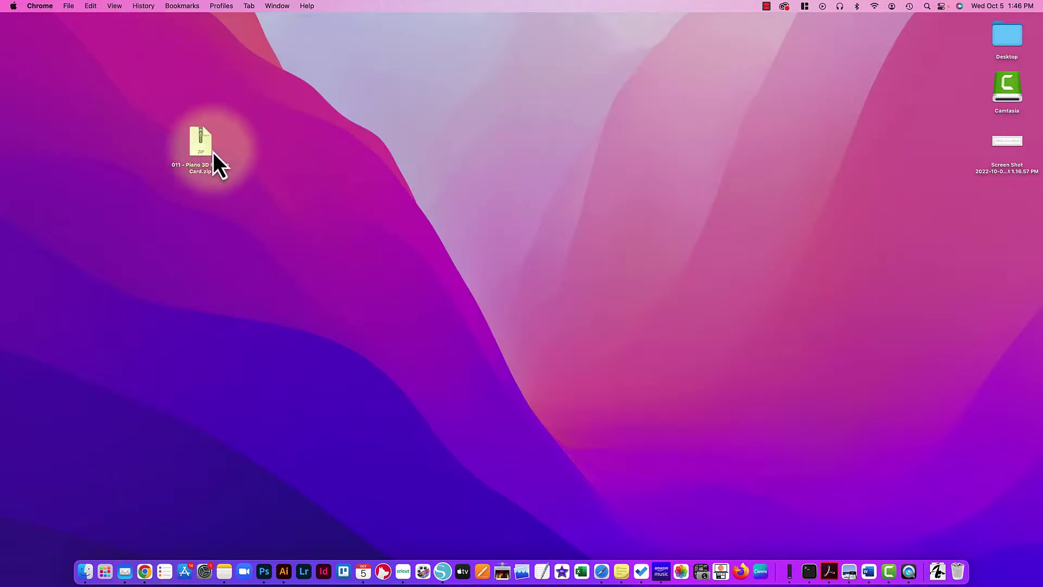
left_click(205, 153)
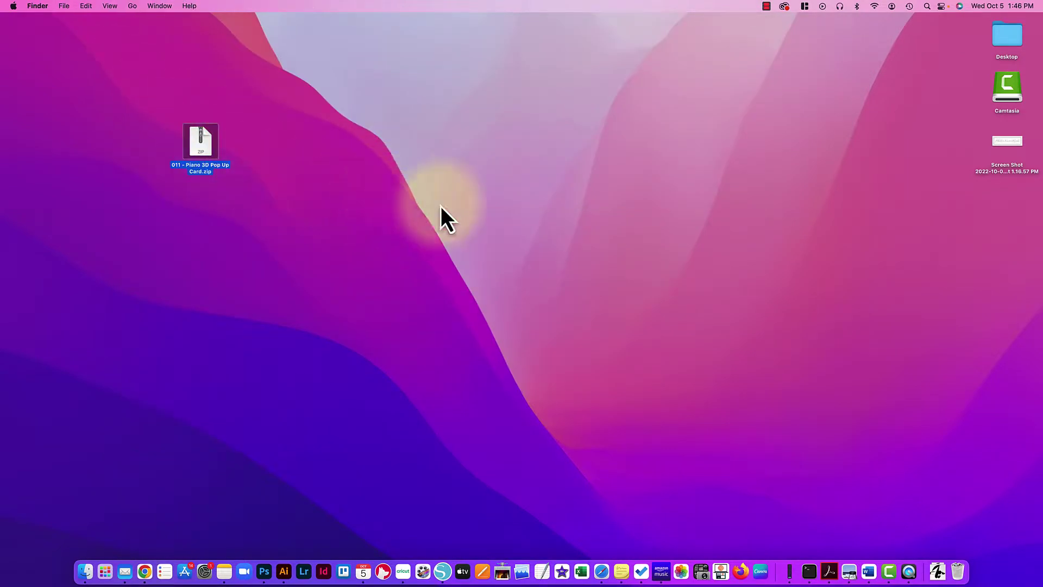
right_click(205, 151)
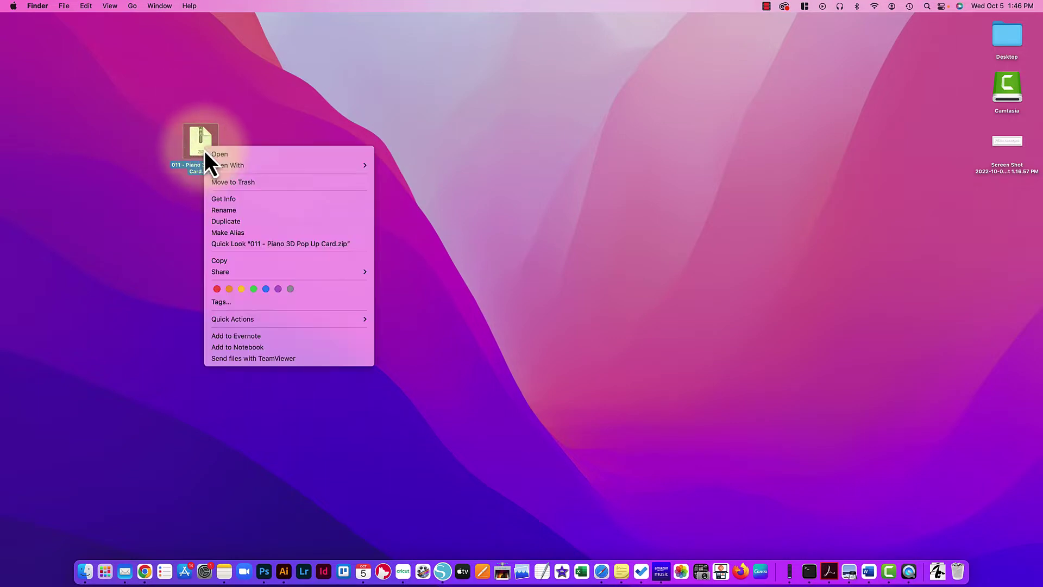
mouse_move(215, 168)
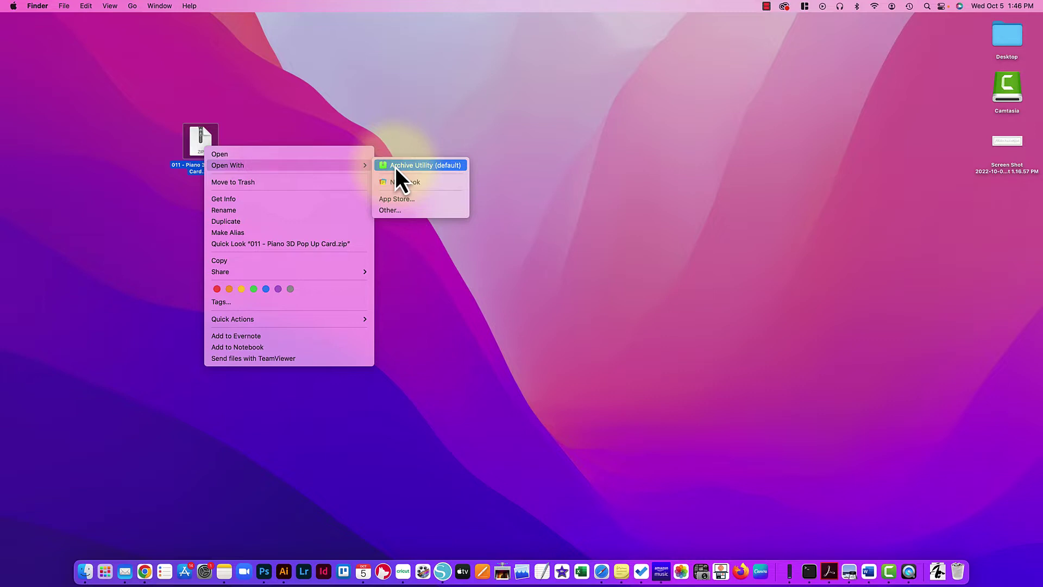
left_click(282, 123)
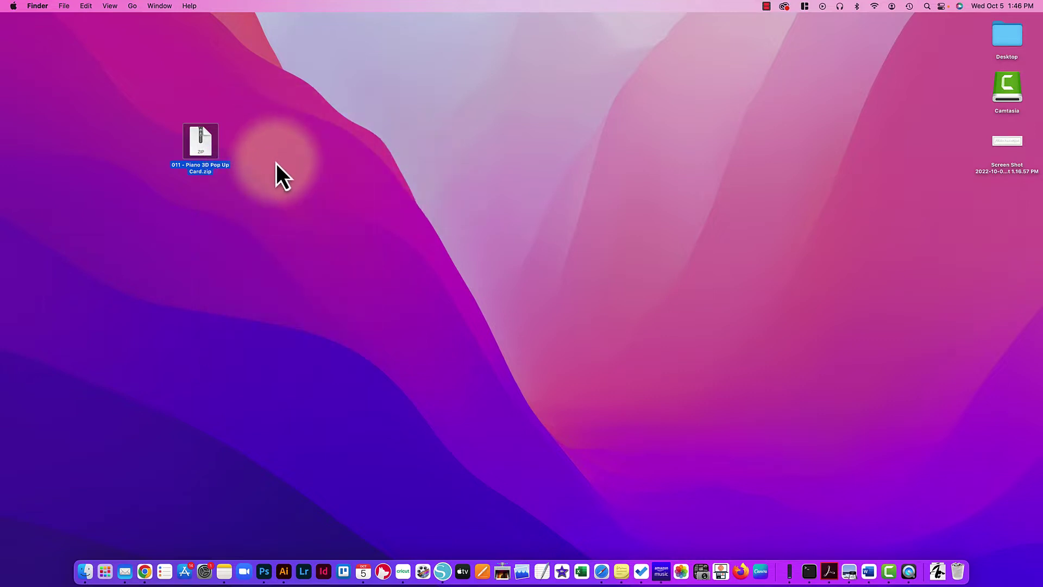
Extract 011 - Piano 3D Pop Up Card.zip on the desktop and place the extracted folder beside the archive.
double_click(201, 155)
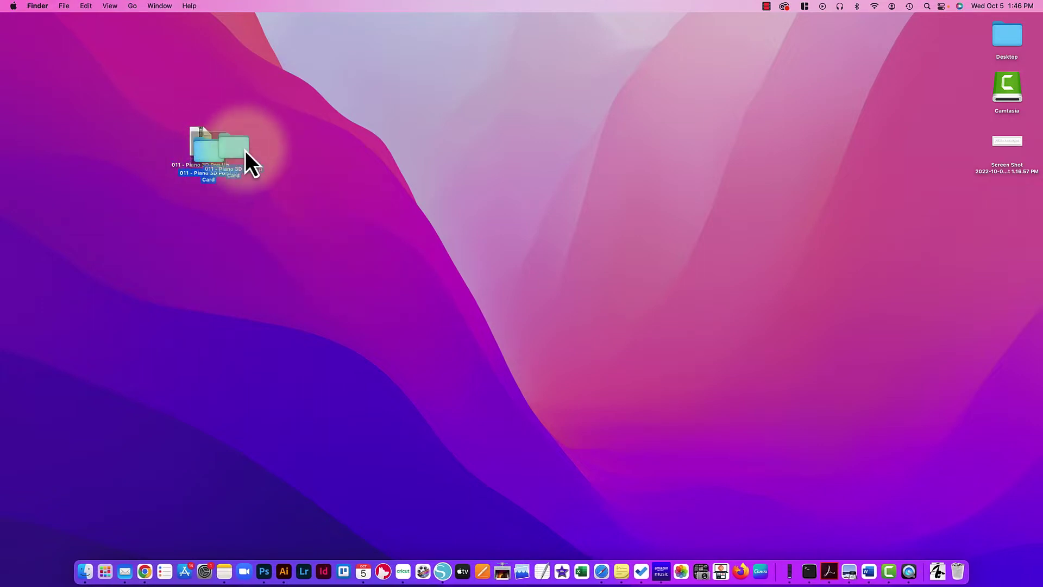
left_click(371, 246)
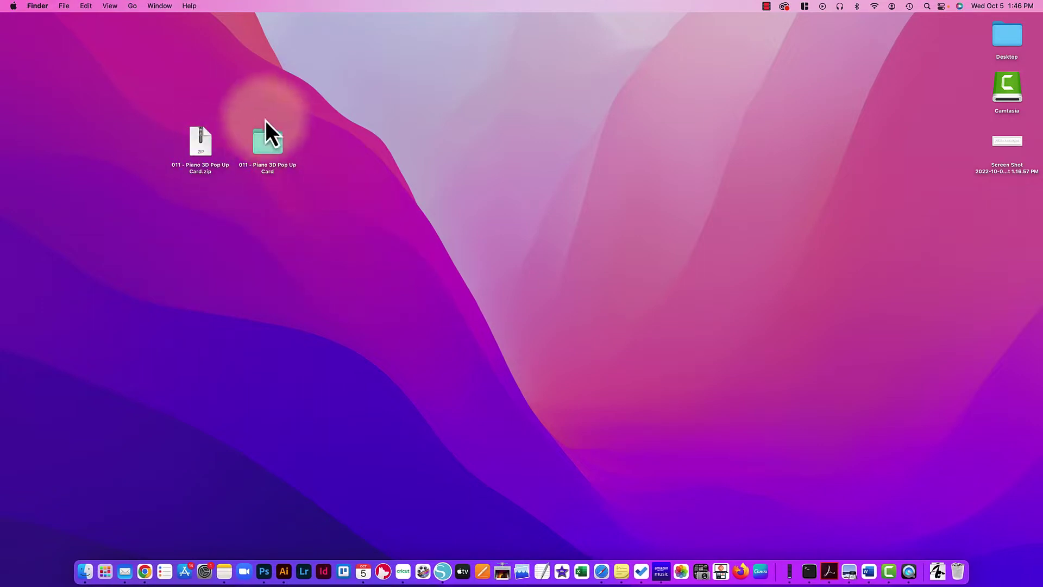
Open the extracted 011 - Piano 3D Pop Up Card folder, move its window aside and select SVG.svg.
double_click(275, 153)
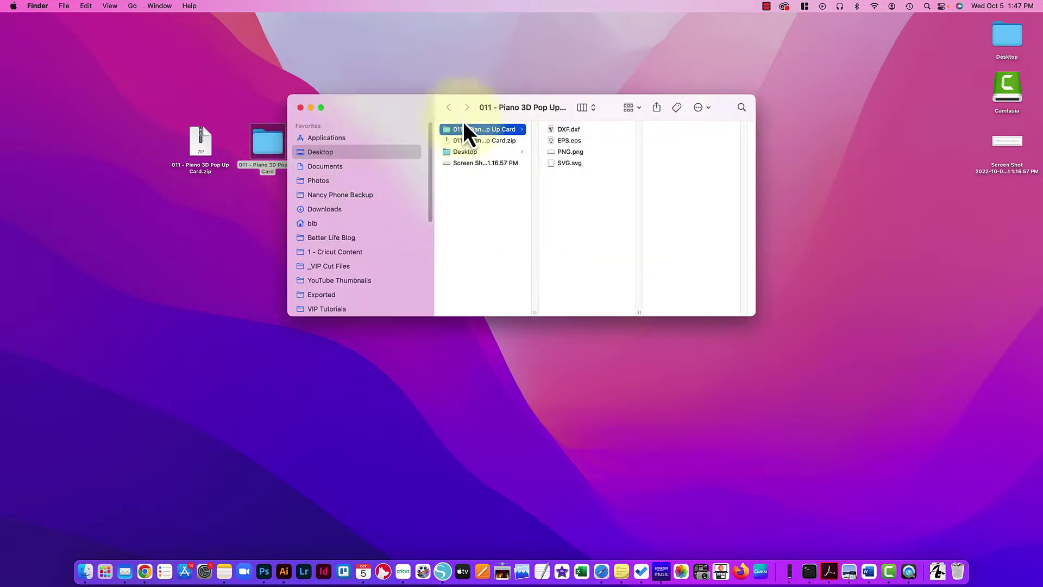
left_click_drag(589, 104, 280, 121)
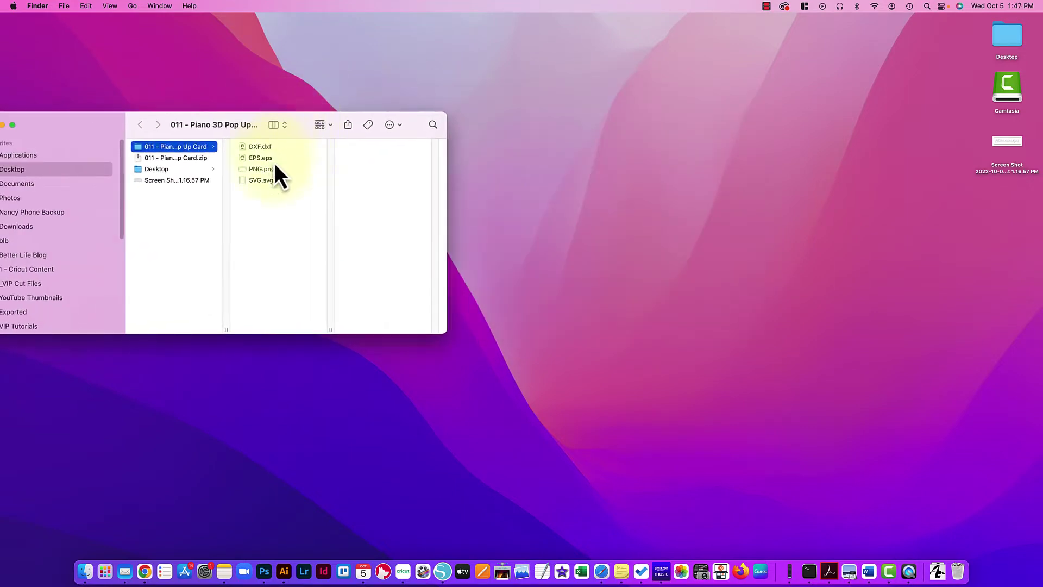
left_click(260, 147)
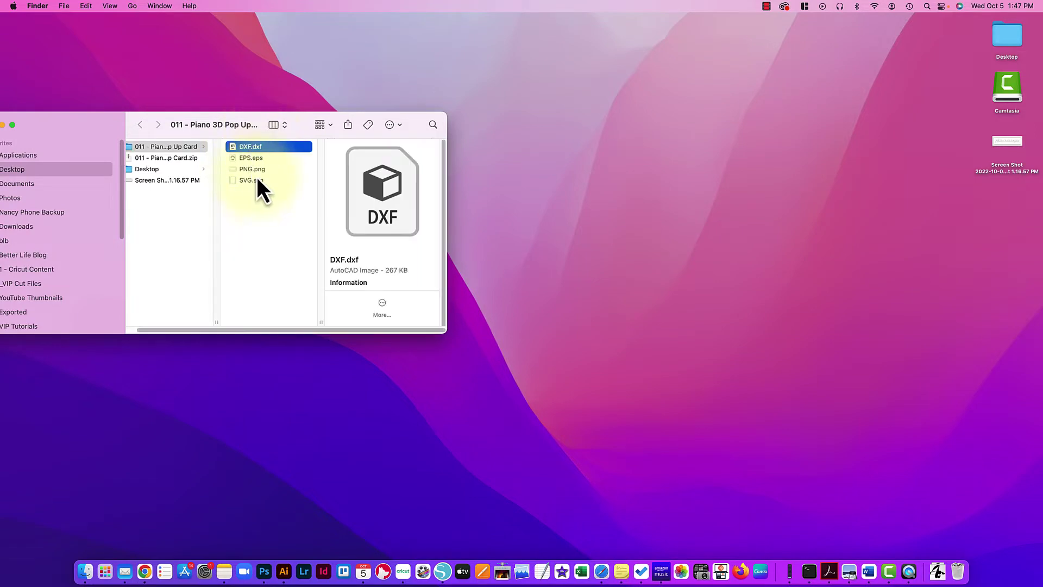
left_click(251, 180)
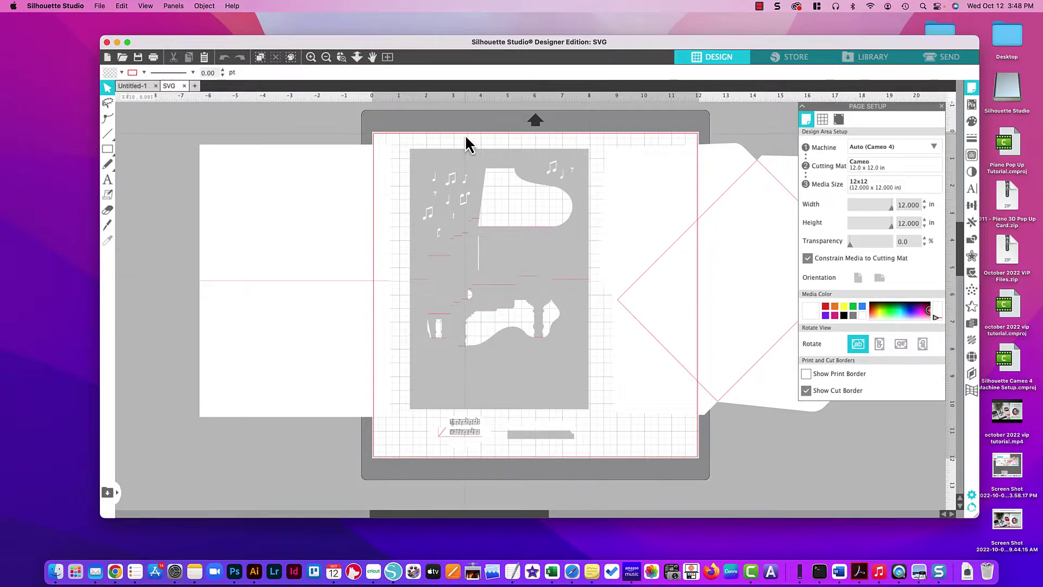
In Silhouette Studio, move the large grey piano card piece off the cutting mat to beyond the white card piece.
left_click(461, 173)
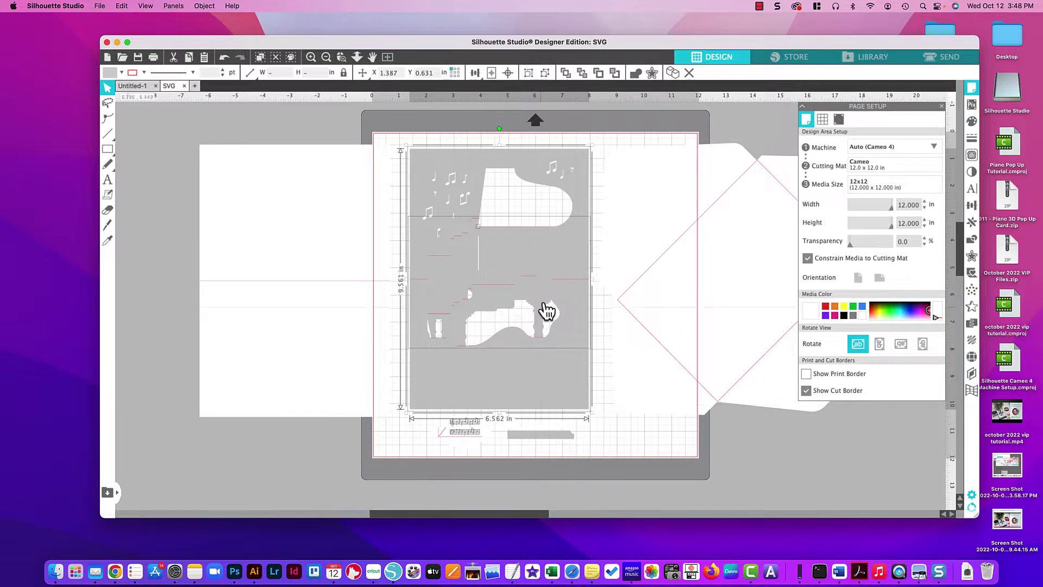
left_click_drag(580, 193, 178, 201)
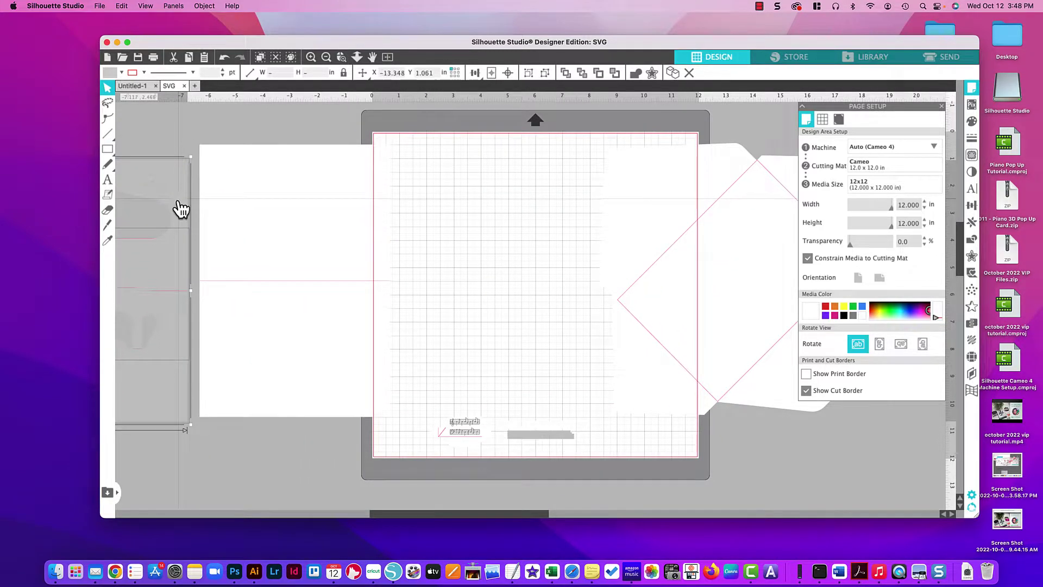
Group all parts of the large grey piano card piece beside the cutting mat and deselect it.
scroll(250, 282, "left", 3)
scroll(269, 299, "left", 6)
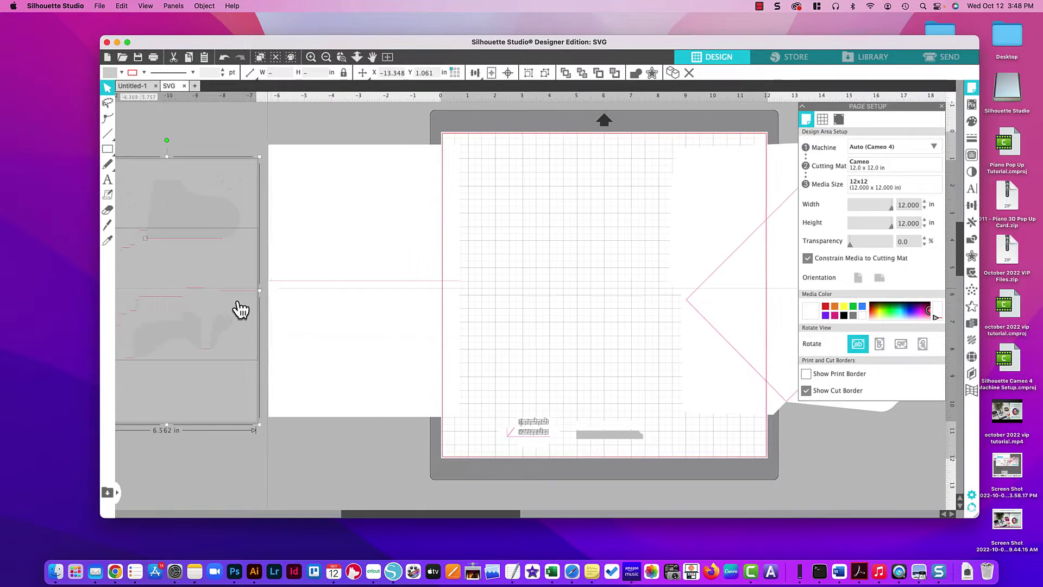
scroll(185, 251, "left", 4)
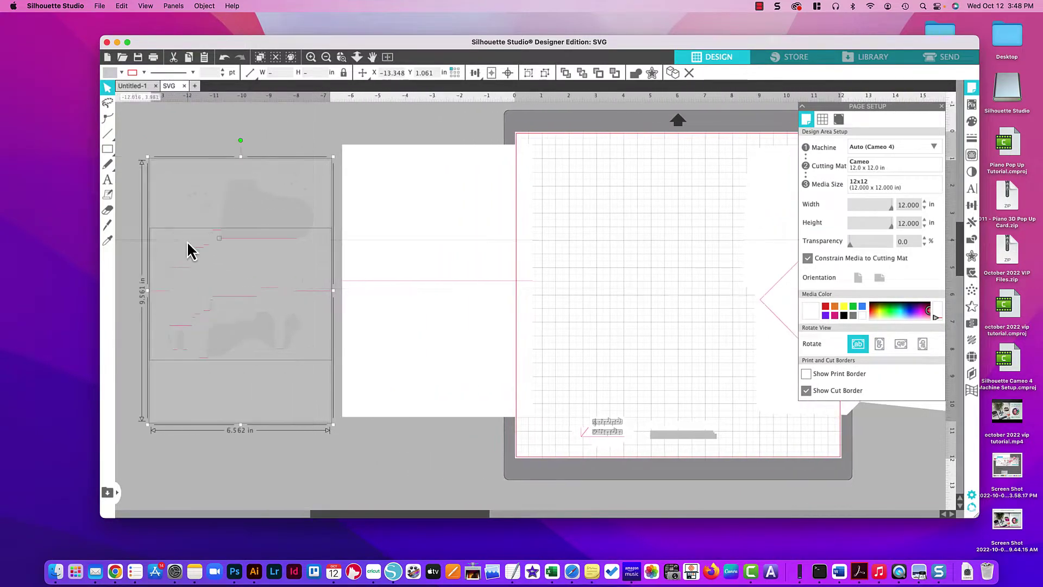
right_click(246, 250)
left_click(278, 412)
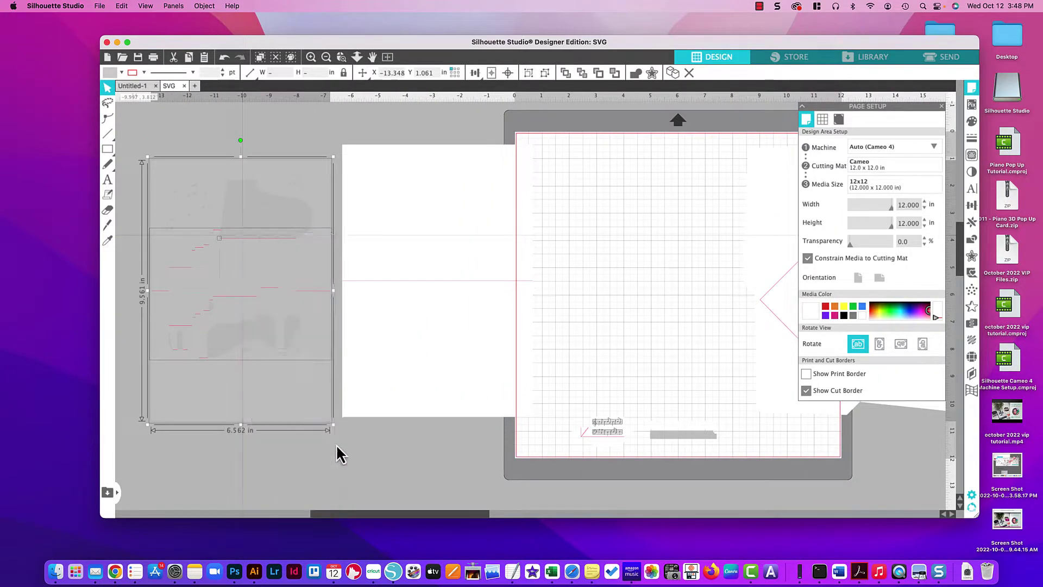
left_click(407, 133)
Move the narrow grey strip from the mat's lower edge to just below the large grey piano piece.
scroll(489, 258, "right", 4)
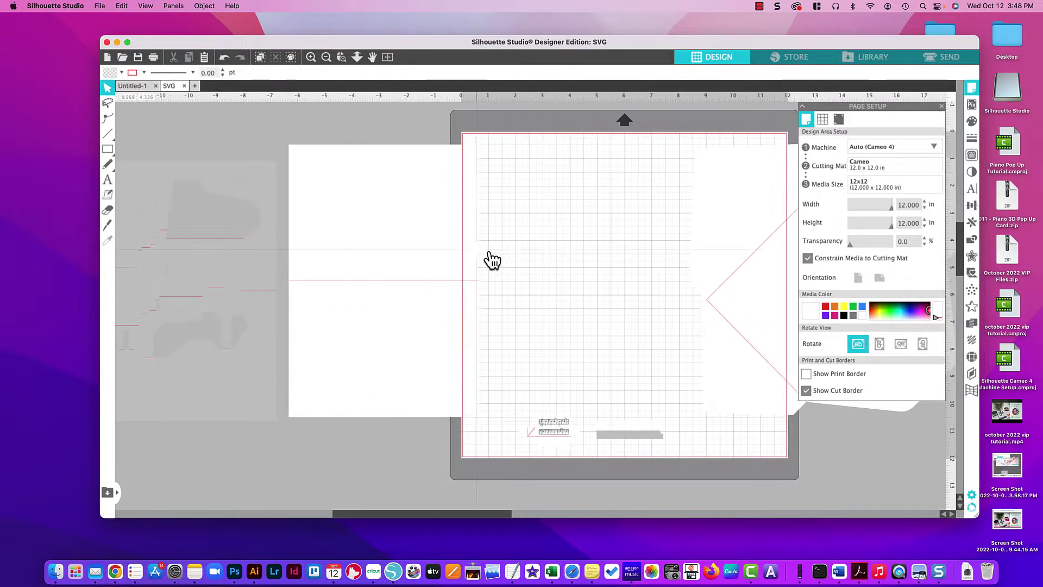
left_click_drag(646, 447, 281, 447)
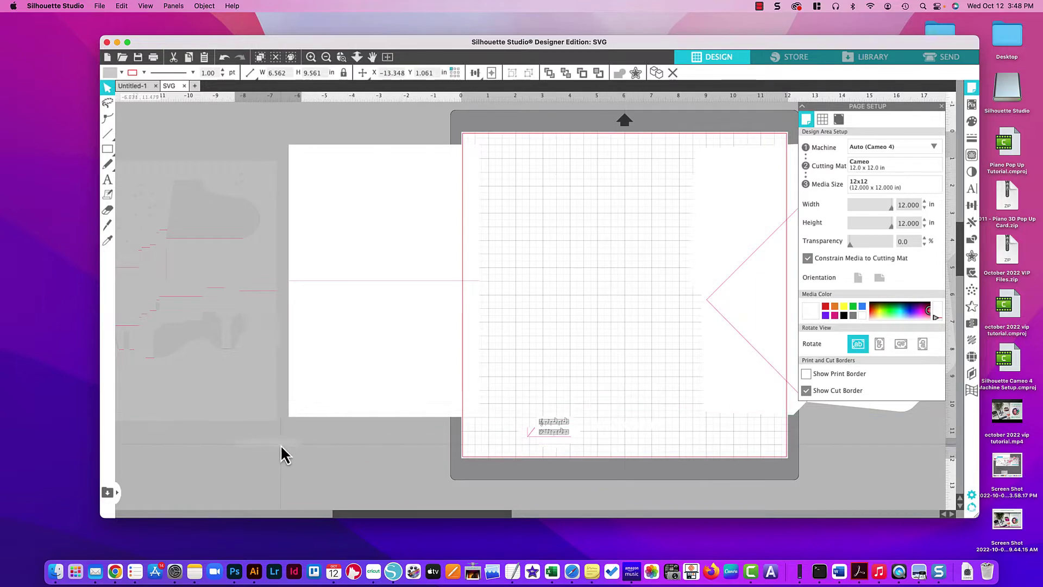
left_click(249, 439)
scroll(346, 414, "right", 1)
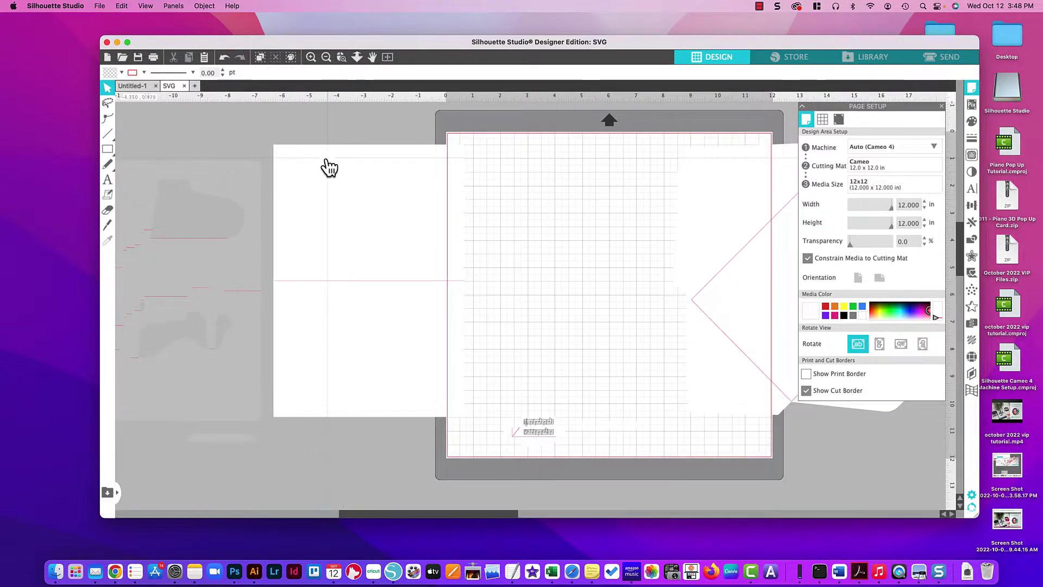
Group the parts of the white envelope and move it off the cutting mat to below the white card base.
scroll(530, 228, "right", 8)
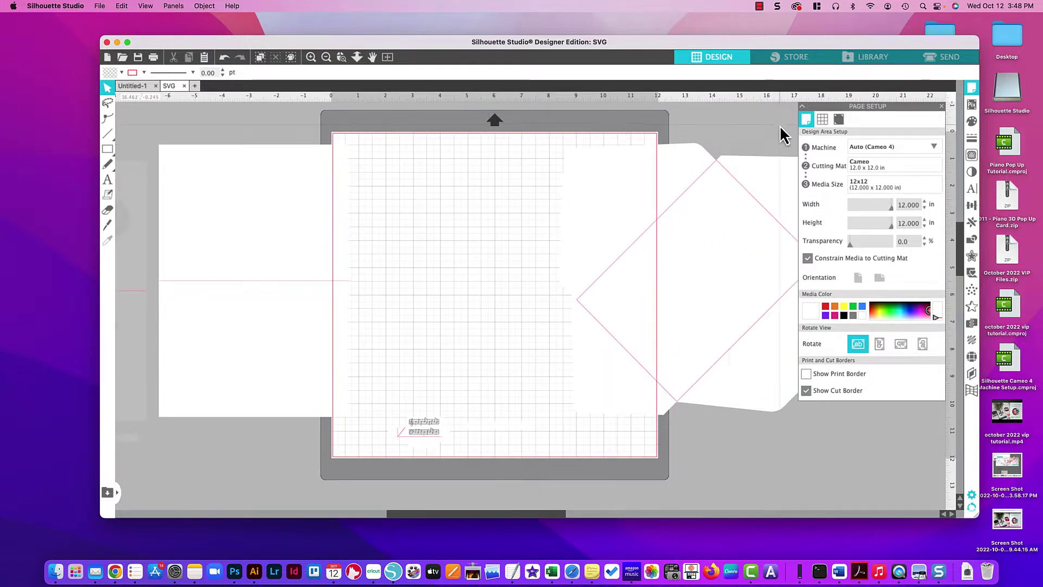
left_click(744, 153)
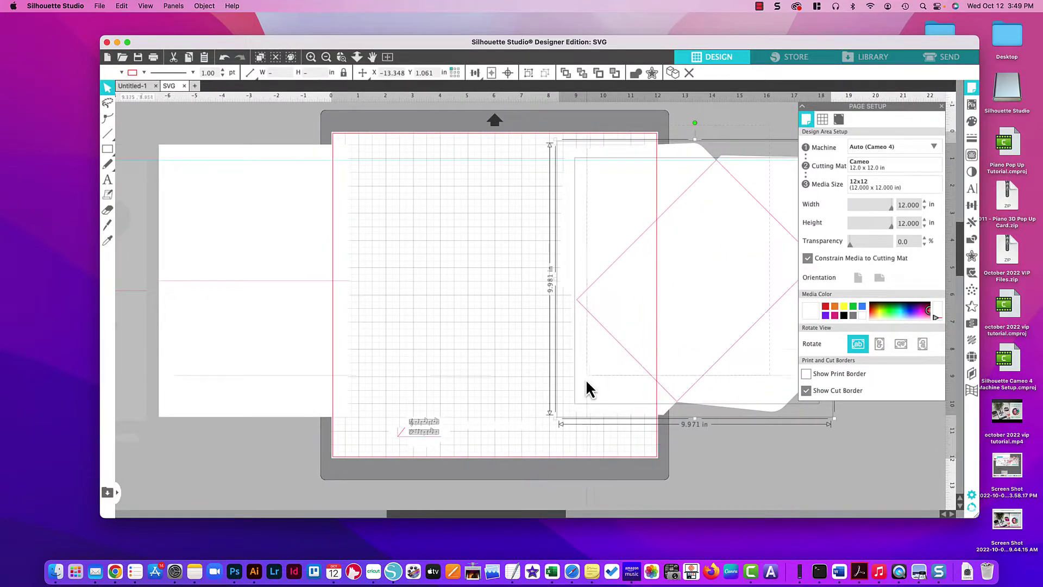
right_click(622, 367)
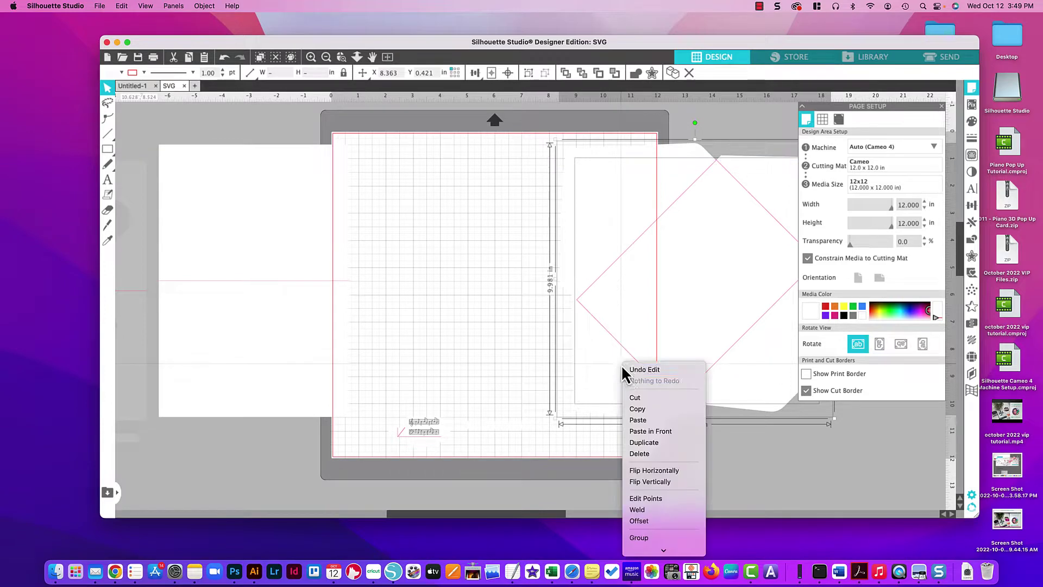
left_click(649, 538)
left_click_drag(750, 175, 222, 448)
left_click(255, 377)
Undo the accidental shift of the white card base and move the envelope slightly lower, clear of the grey strip.
scroll(226, 373, "left", 3)
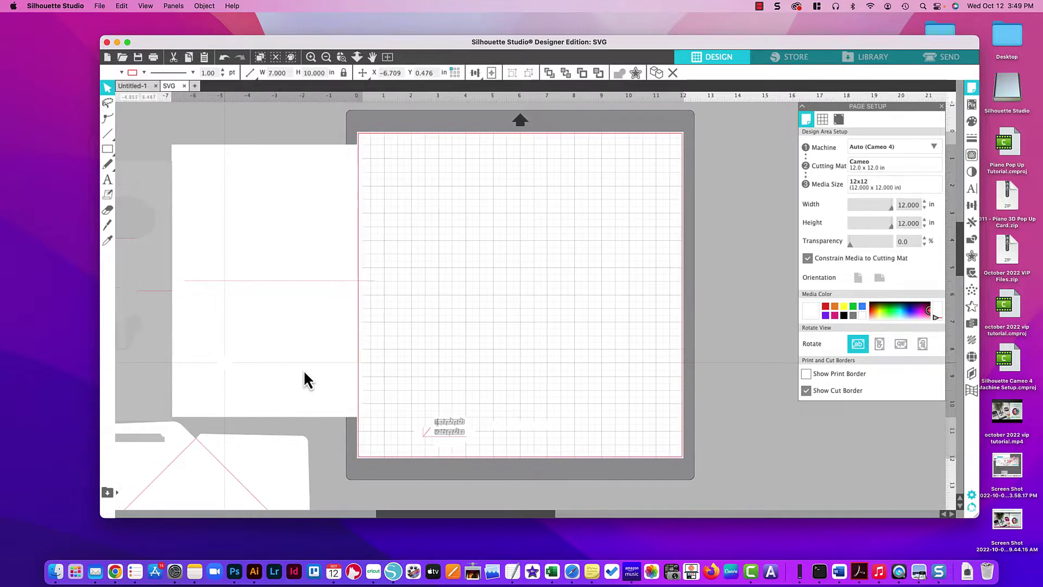
scroll(307, 377, "left", 2)
scroll(329, 389, "right", 3)
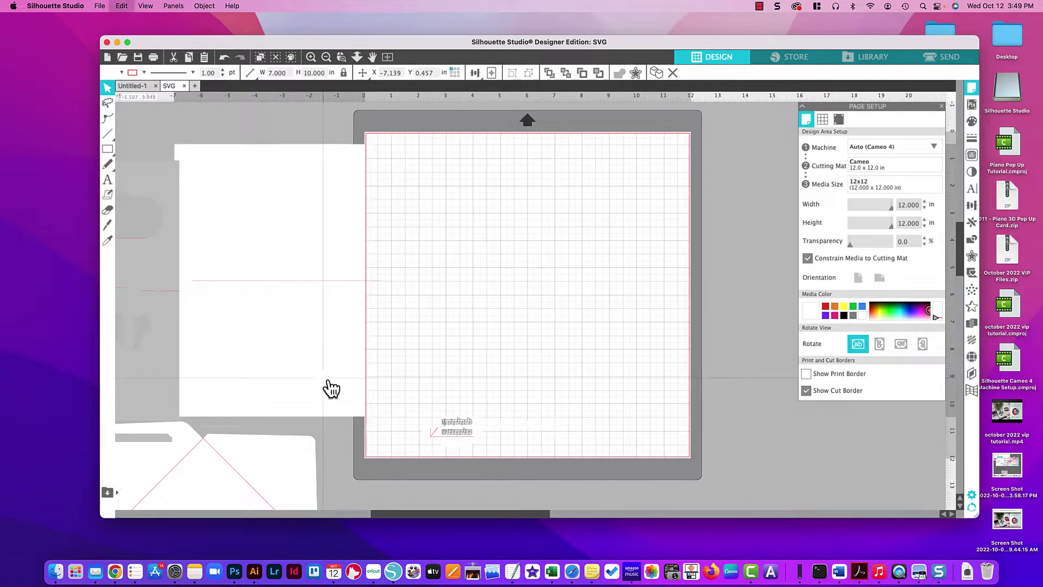
scroll(348, 367, "left", 10)
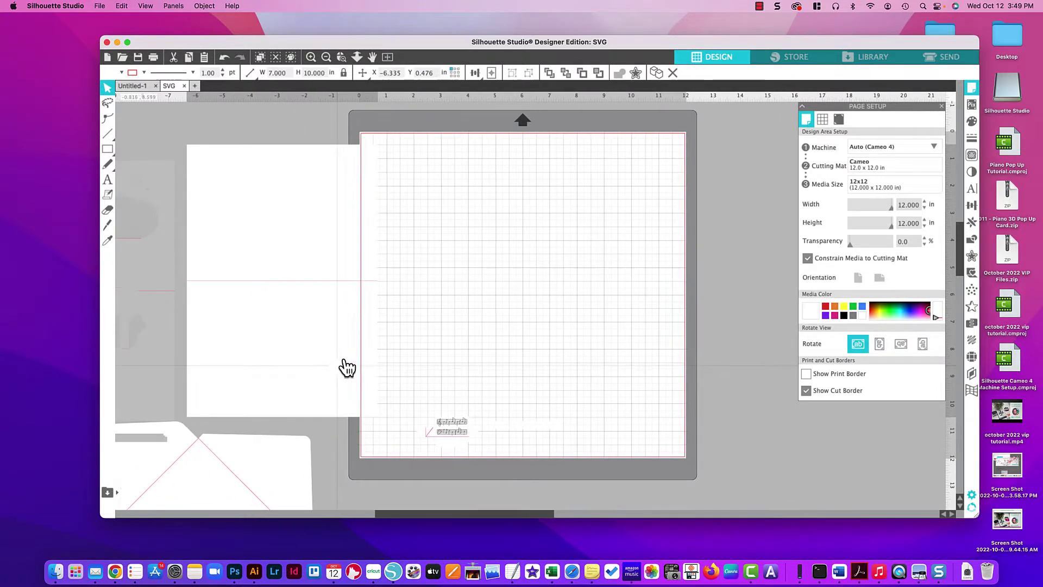
scroll(337, 461, "left", 2)
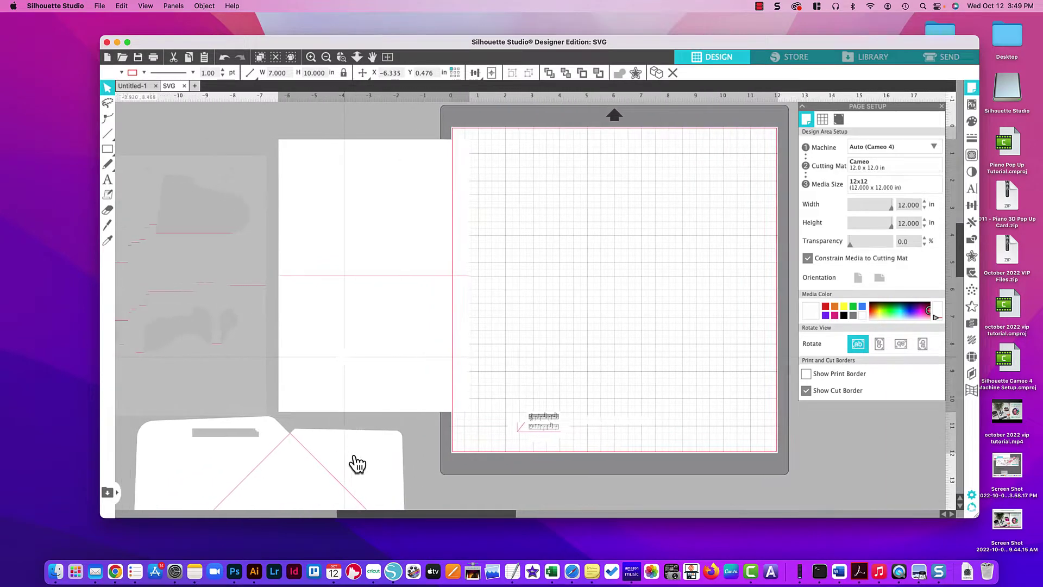
scroll(368, 466, "left", 1)
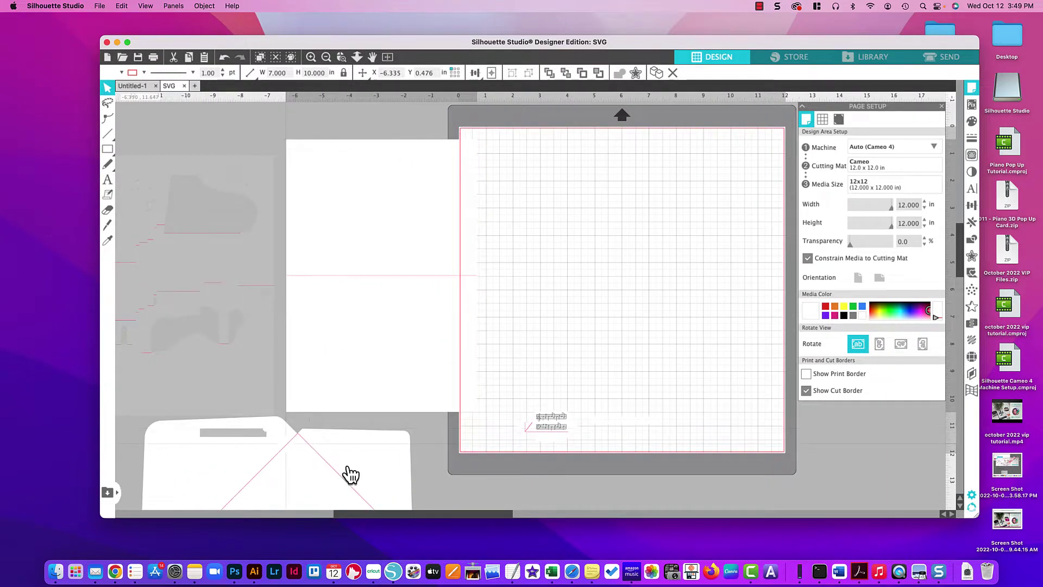
left_click_drag(333, 443, 344, 477)
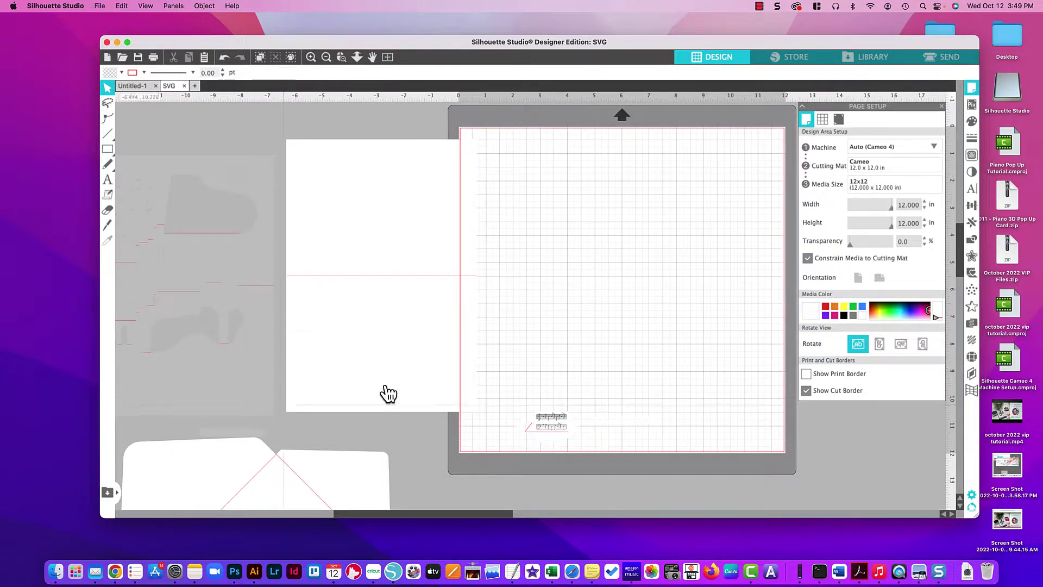
Move the white card base fully onto the cutting mat, near its upper-left corner at about X 0.27, Y 0.29 in.
scroll(533, 329, "right", 8)
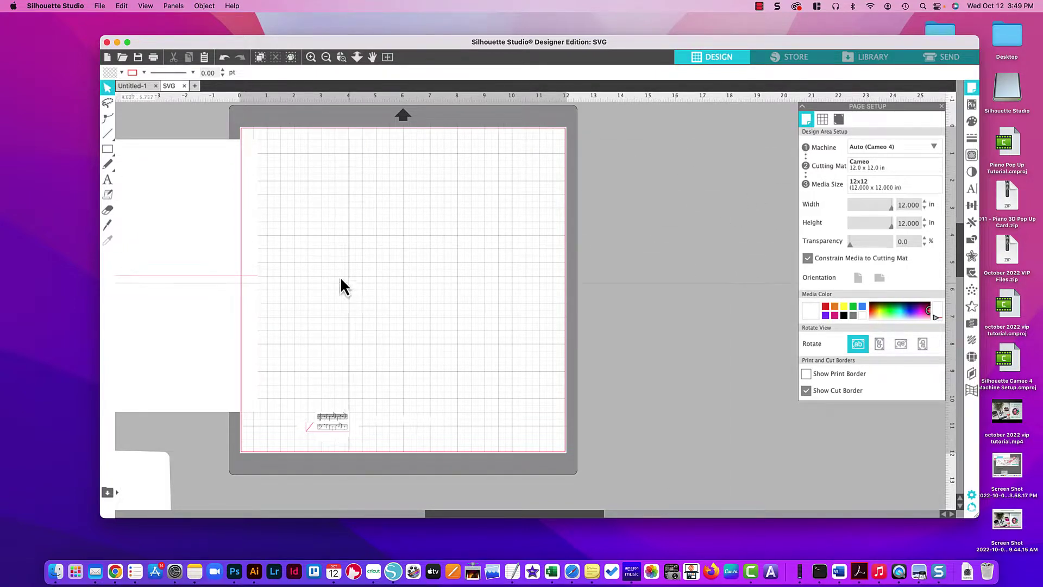
scroll(279, 255, "left", 3)
left_click(225, 315)
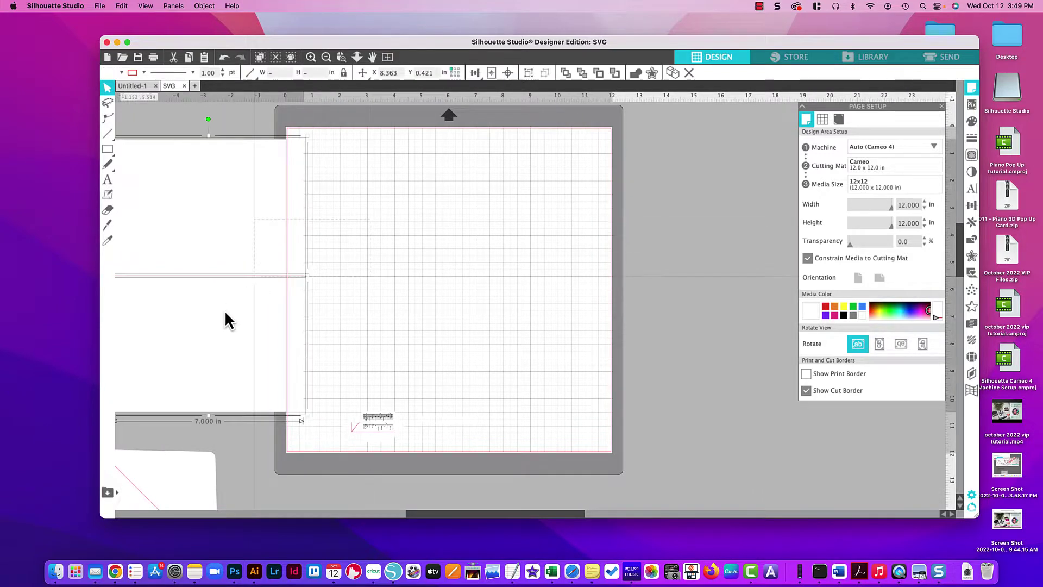
left_click_drag(206, 315, 388, 304)
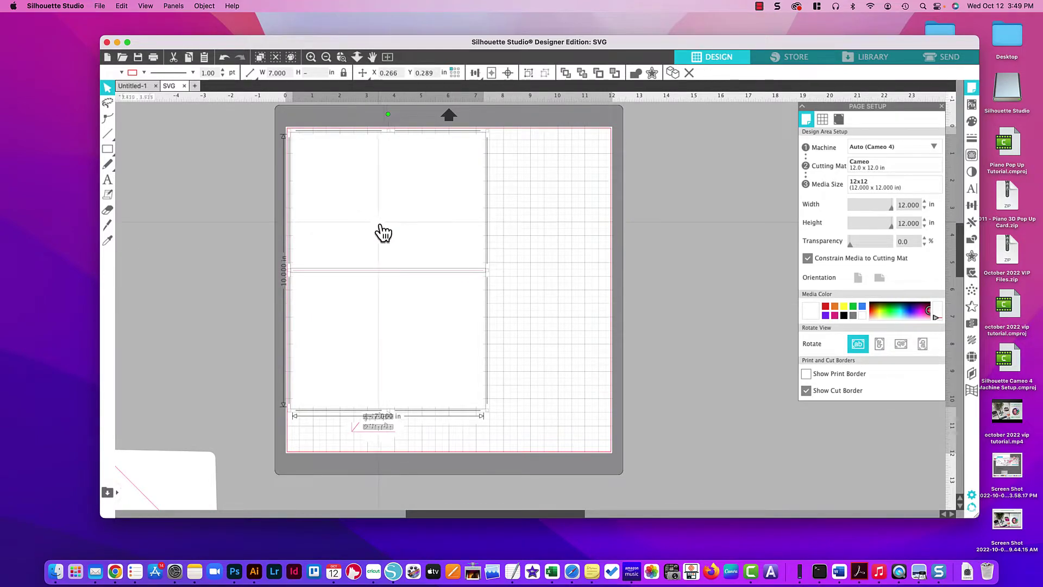
left_click(530, 316)
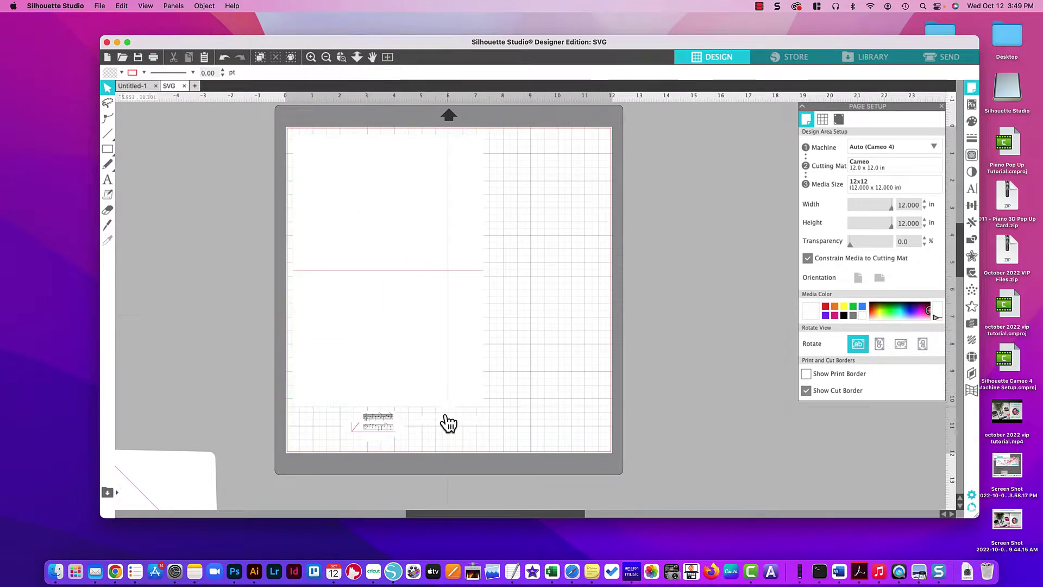
Shift the small keyboard strip and the sheet music piece toward the mat's left edge, just below the white card base.
left_click(361, 432)
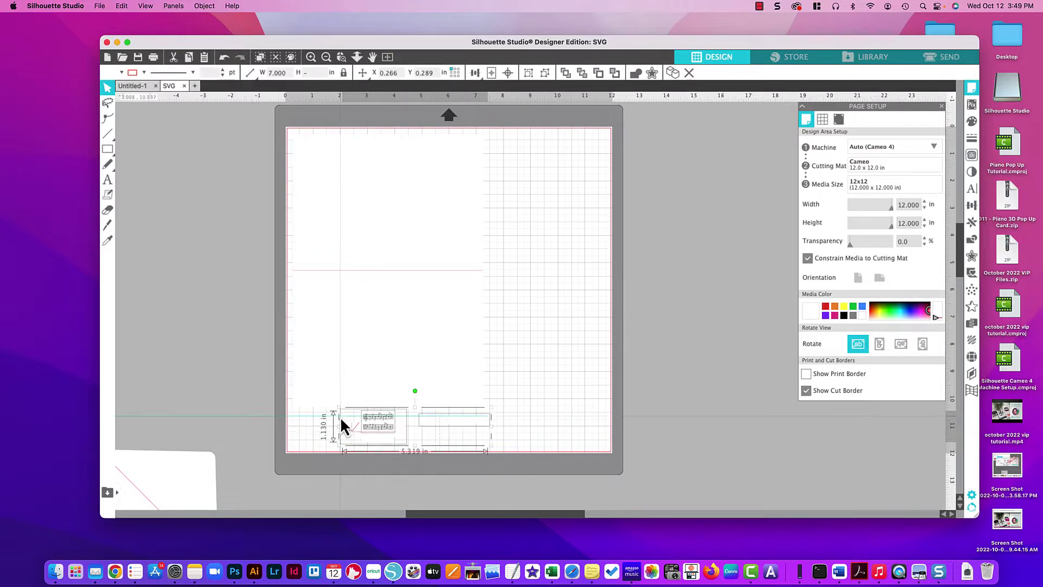
left_click(516, 434)
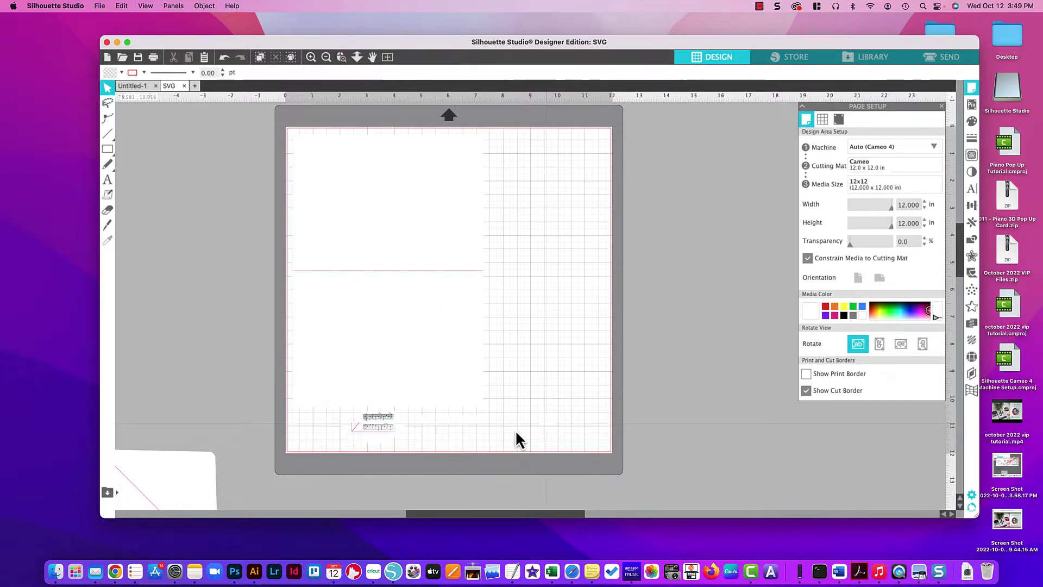
left_click_drag(475, 431, 447, 420)
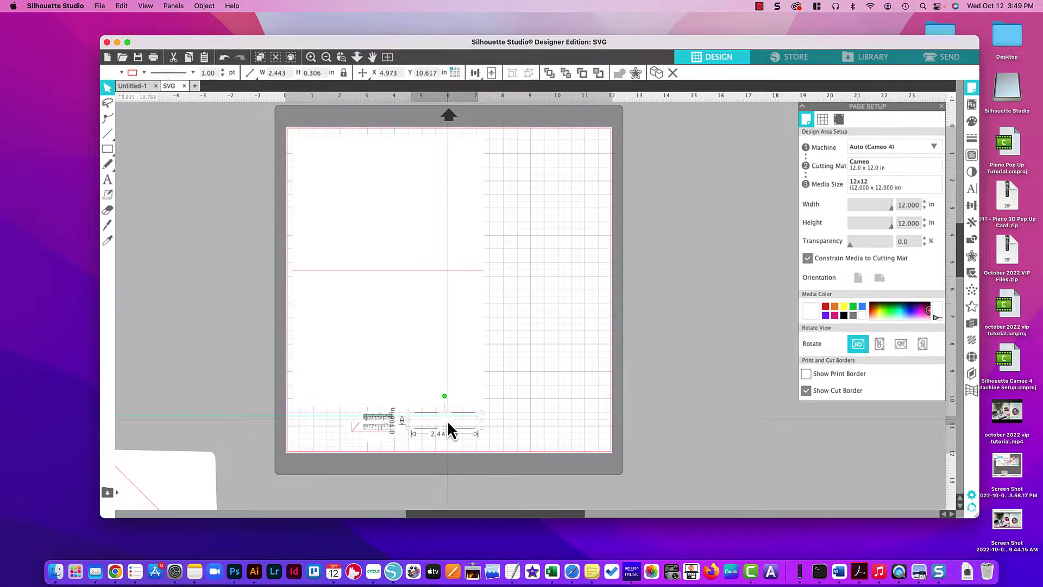
left_click_drag(324, 439, 358, 424)
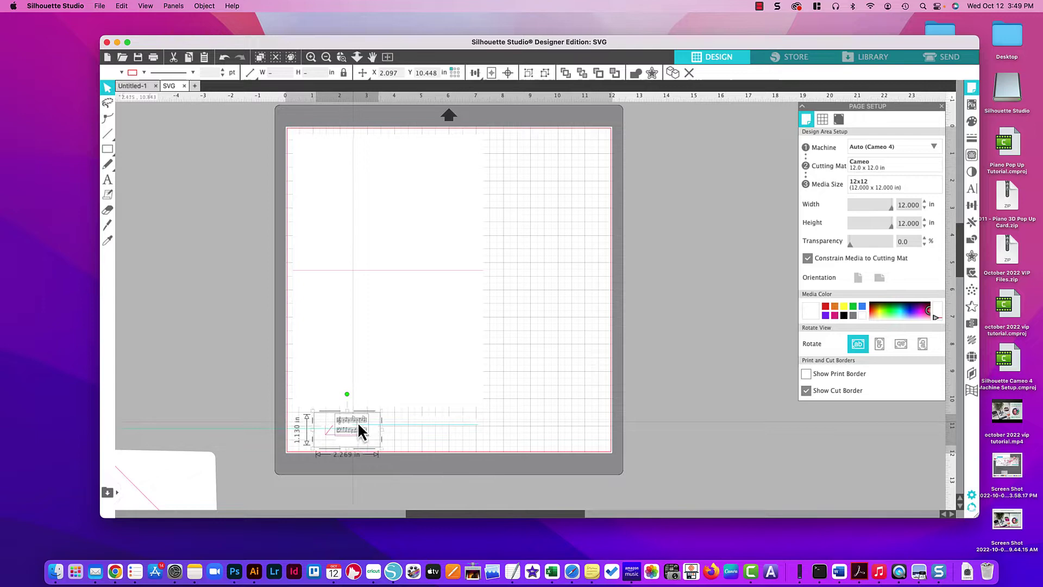
left_click(434, 426)
left_click(489, 427)
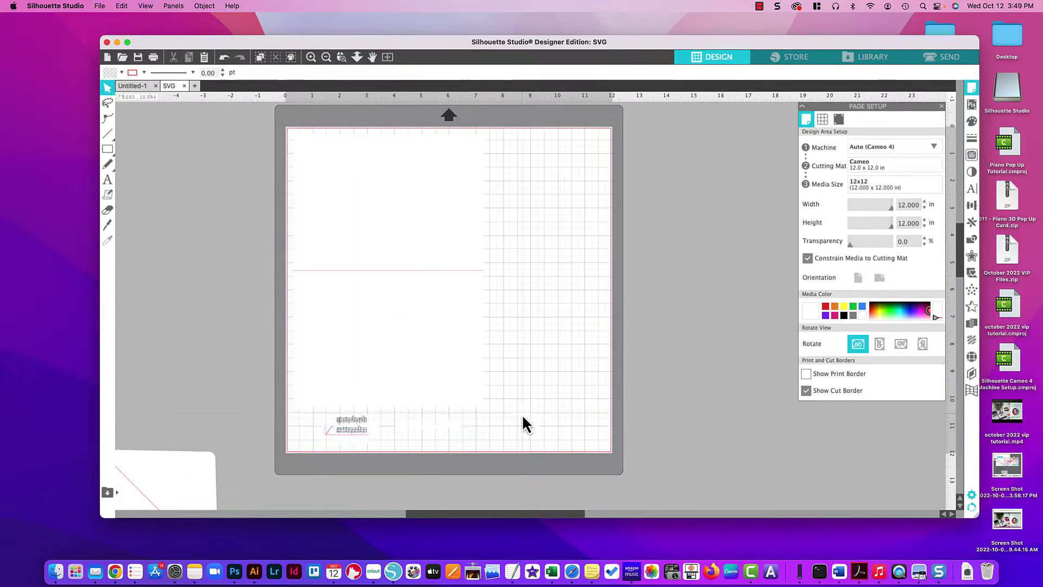
scroll(496, 426, "left", 3)
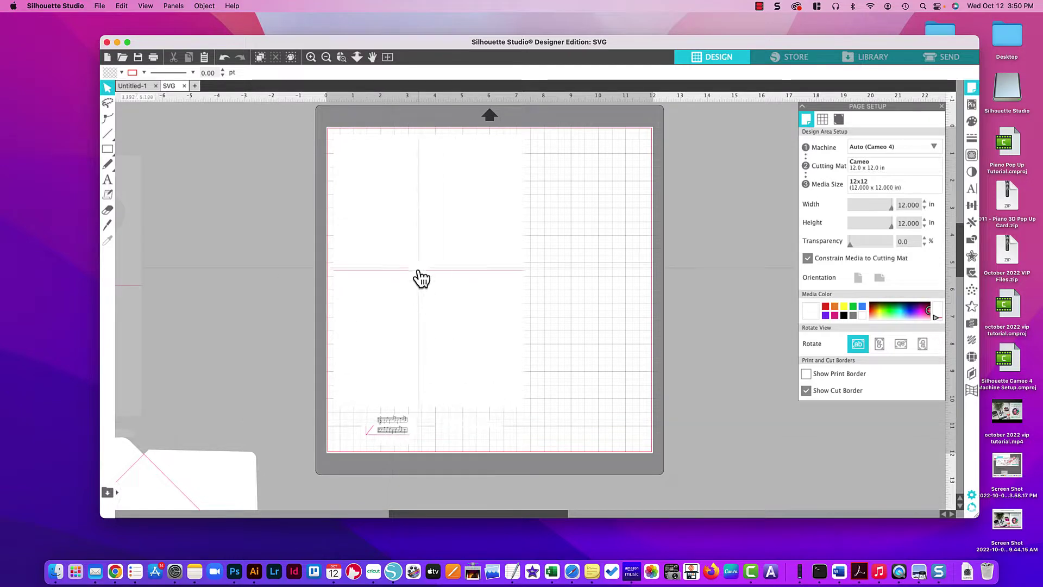
scroll(478, 318, "left", 3)
scroll(466, 323, "left", 2)
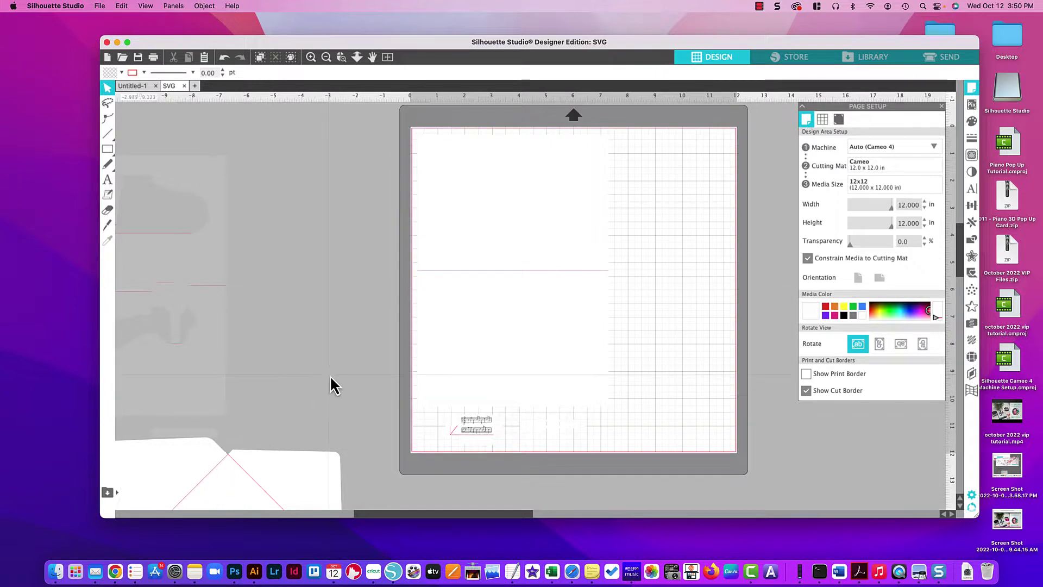
scroll(334, 385, "right", 3)
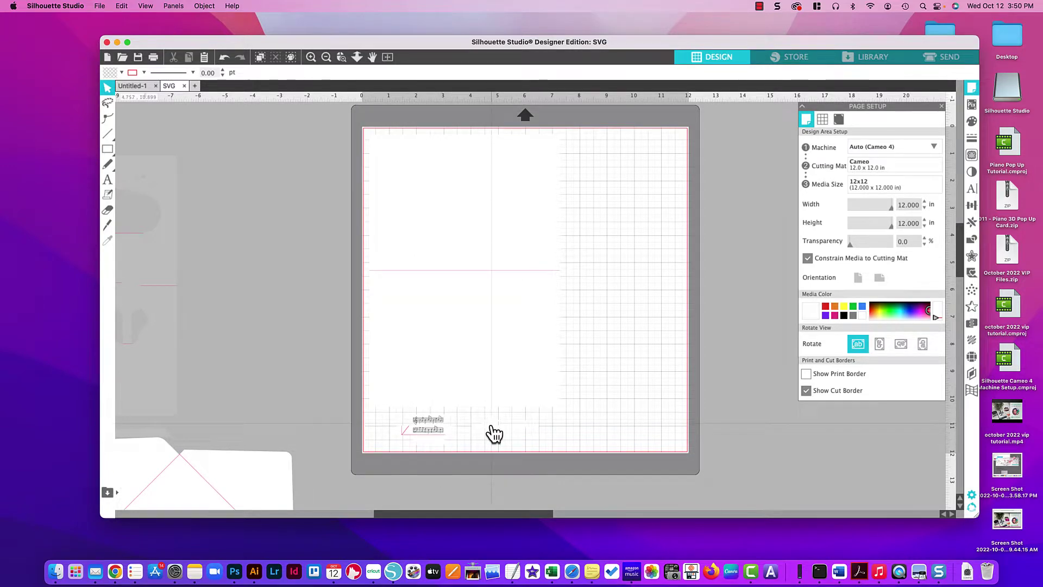
scroll(492, 434, "right", 3)
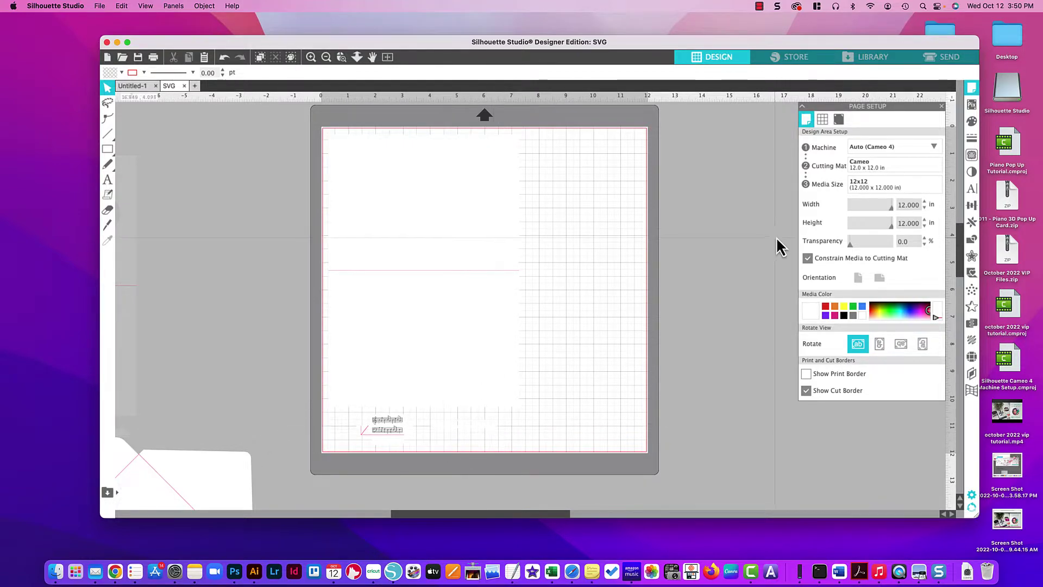
Set up the cut job by line colour and assign the Score action to the magenta lines.
left_click(937, 62)
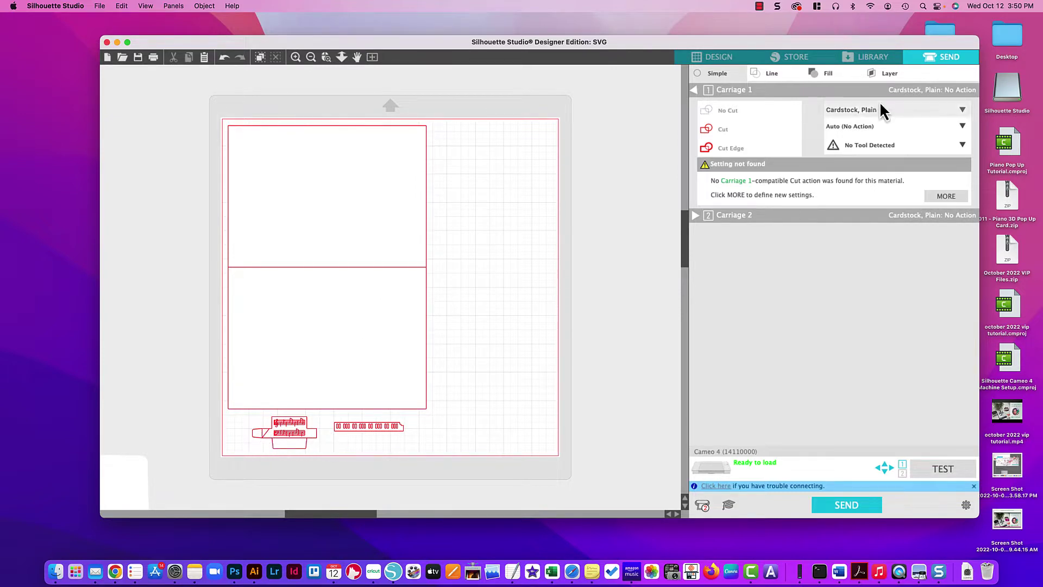
left_click(771, 76)
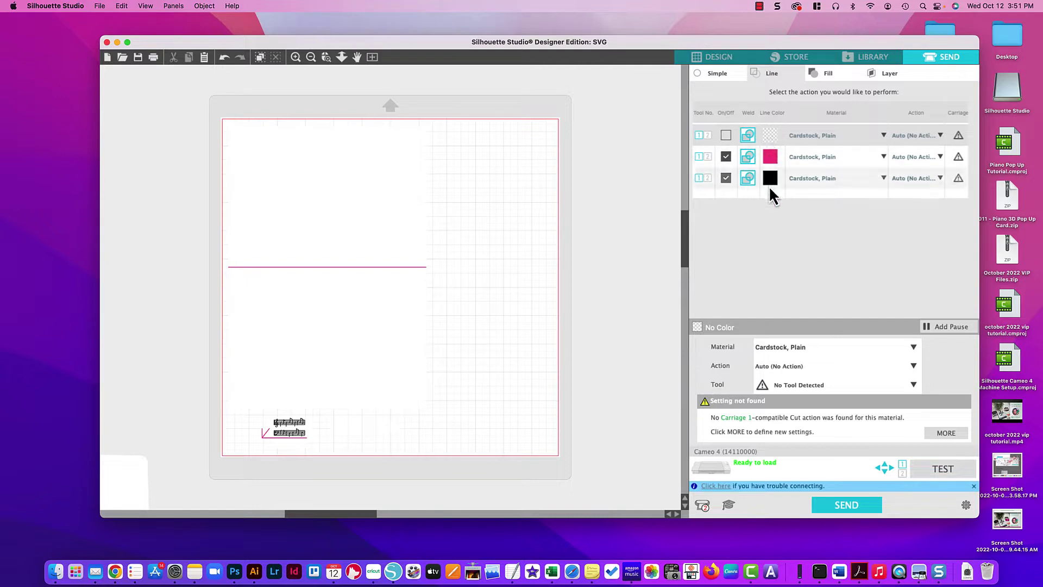
left_click(824, 158)
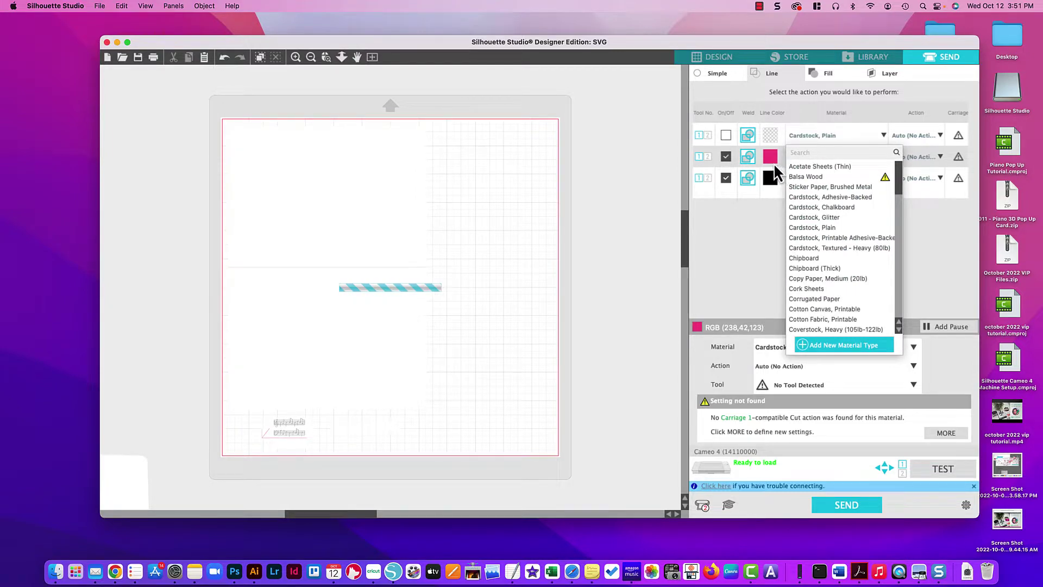
left_click(777, 162)
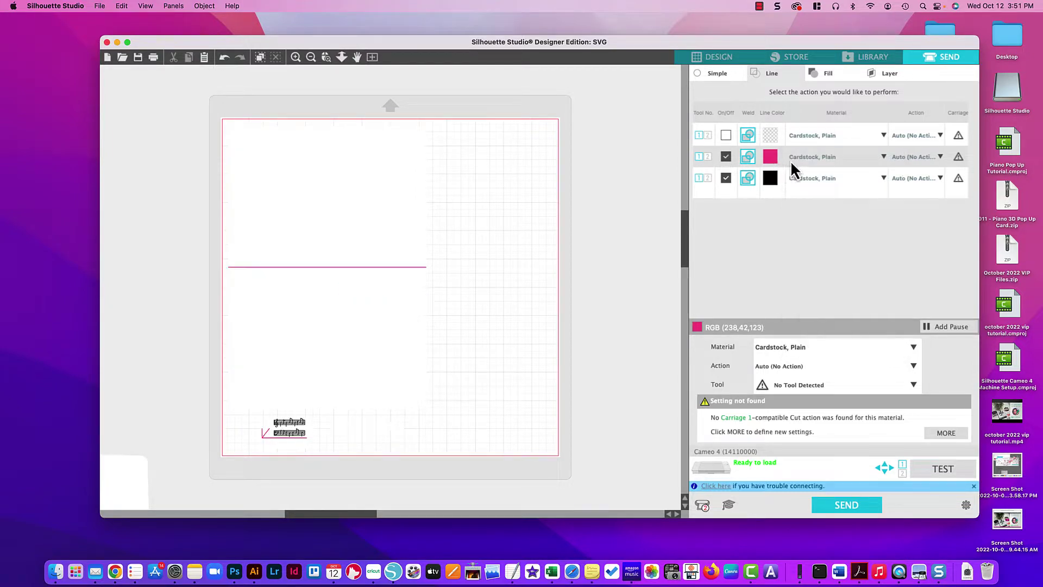
left_click(937, 155)
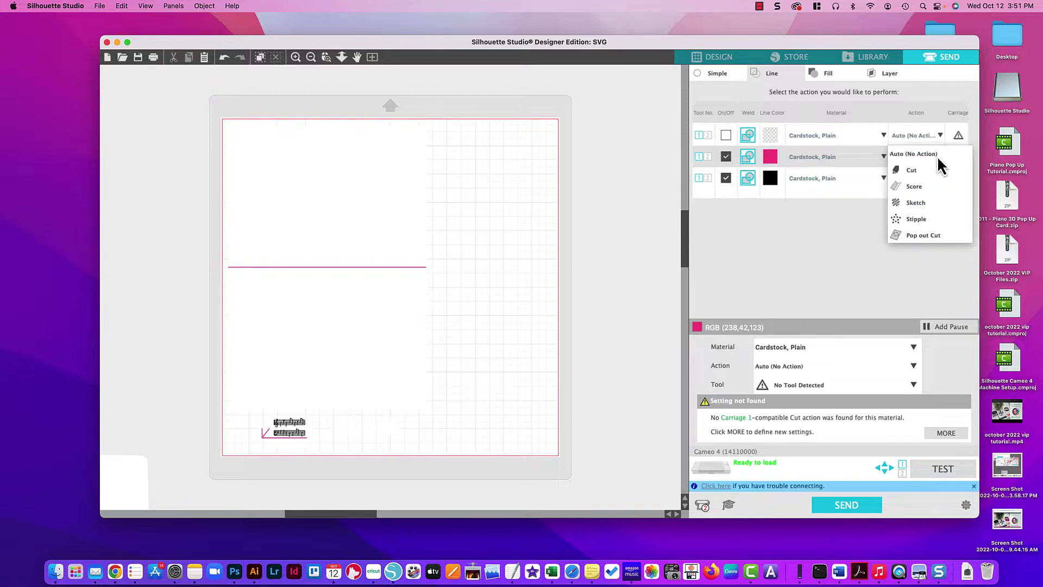
left_click(912, 190)
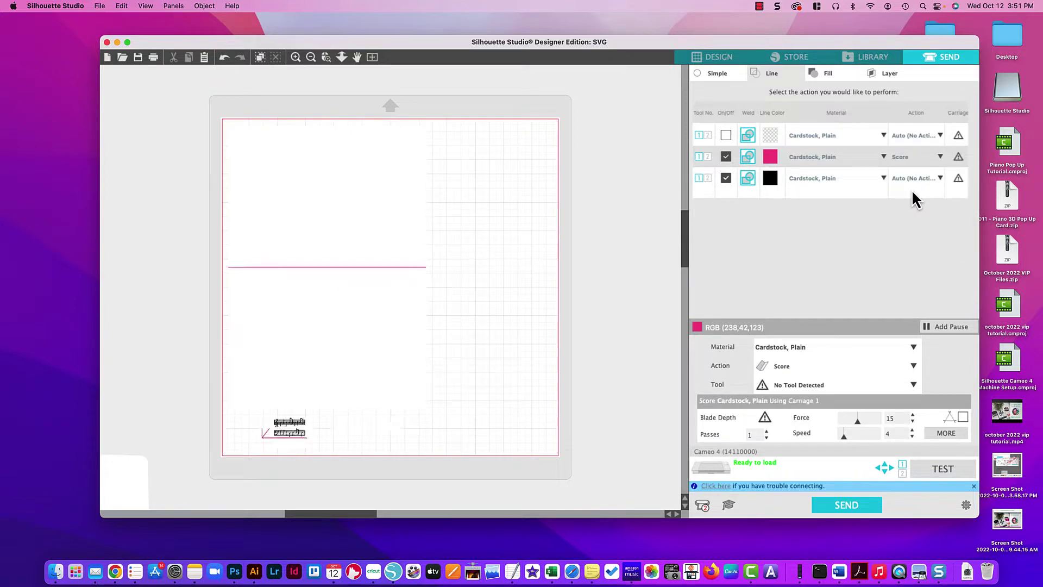
Assign the Sketch action to the black lines and enable the lines with no colour for the job.
left_click(809, 185)
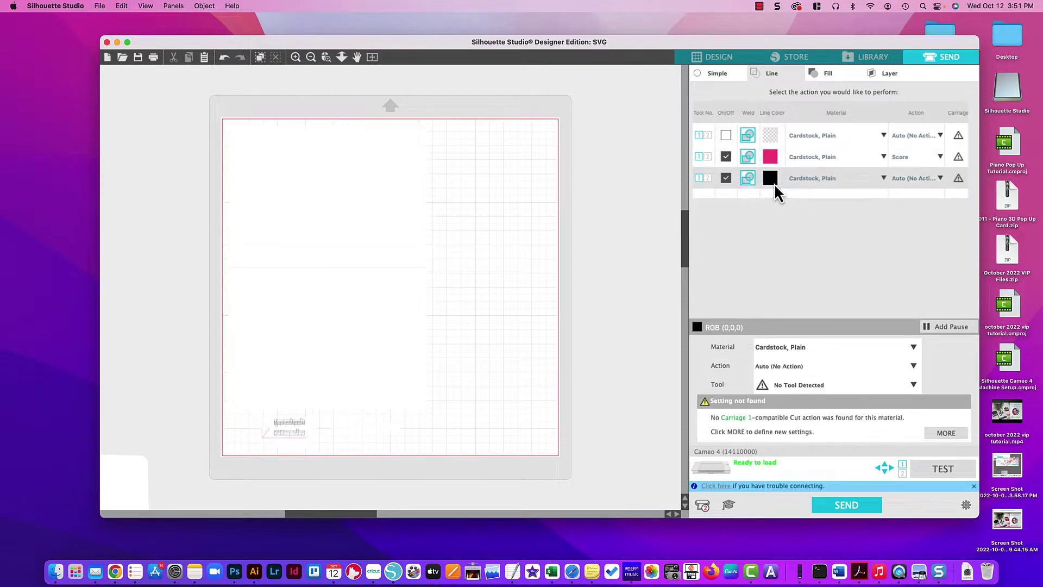
left_click(937, 178)
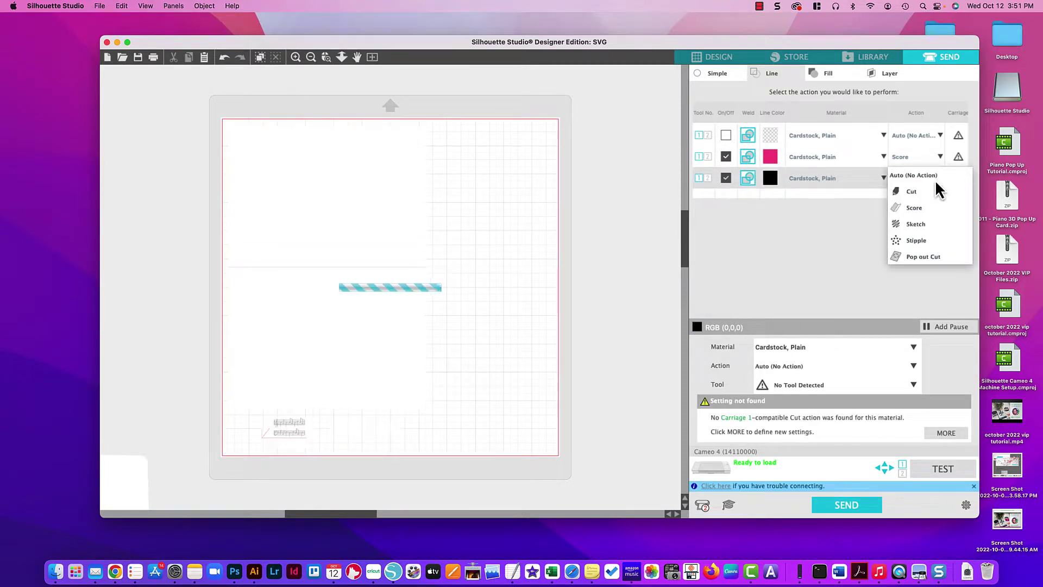
left_click(920, 225)
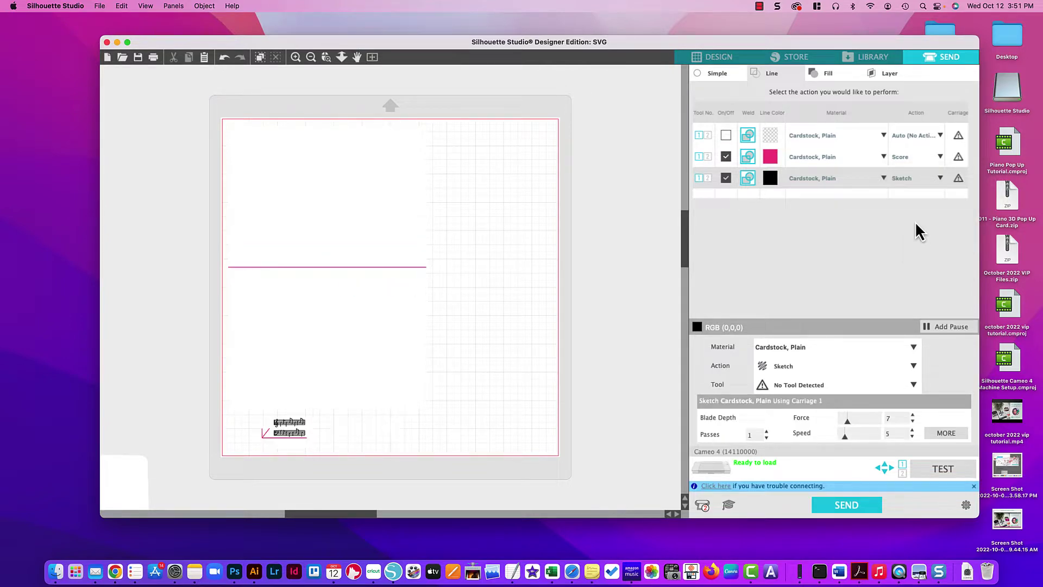
left_click(726, 134)
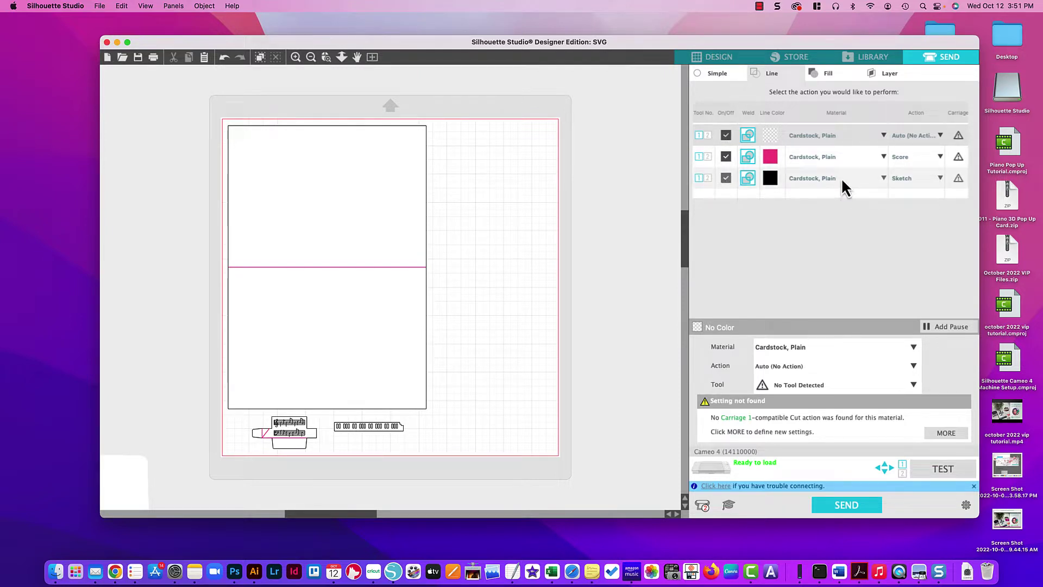
Disable the no-colour and magenta lines so that only the black sketch lines are sent to the machine.
left_click(726, 178)
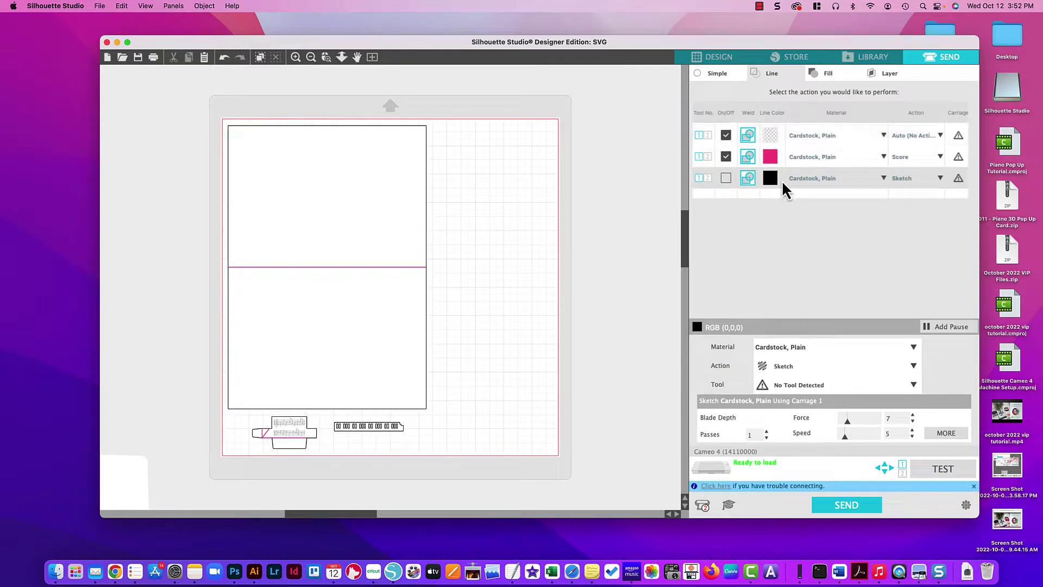
left_click(726, 136)
left_click(726, 157)
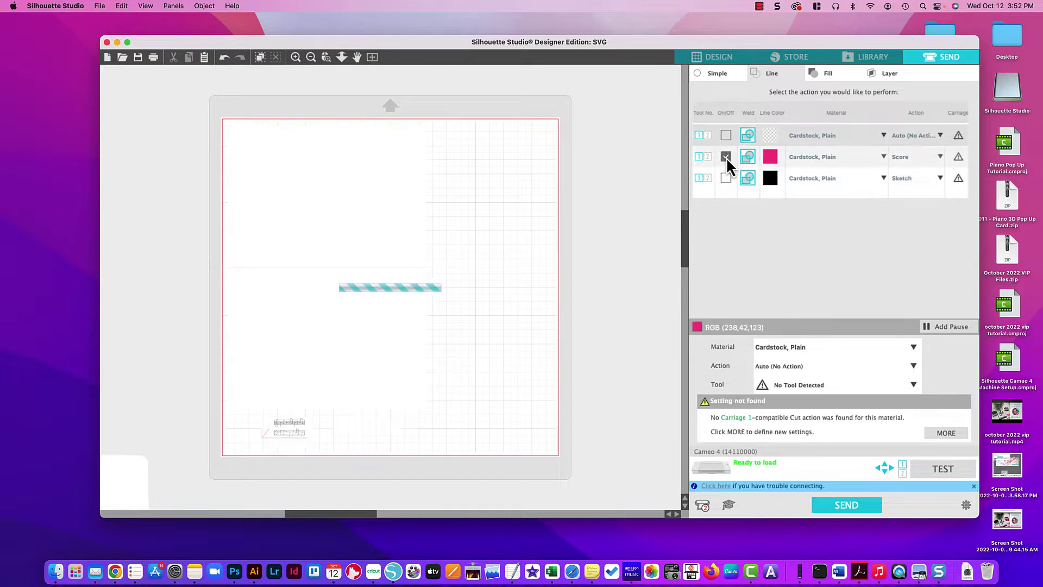
left_click(726, 178)
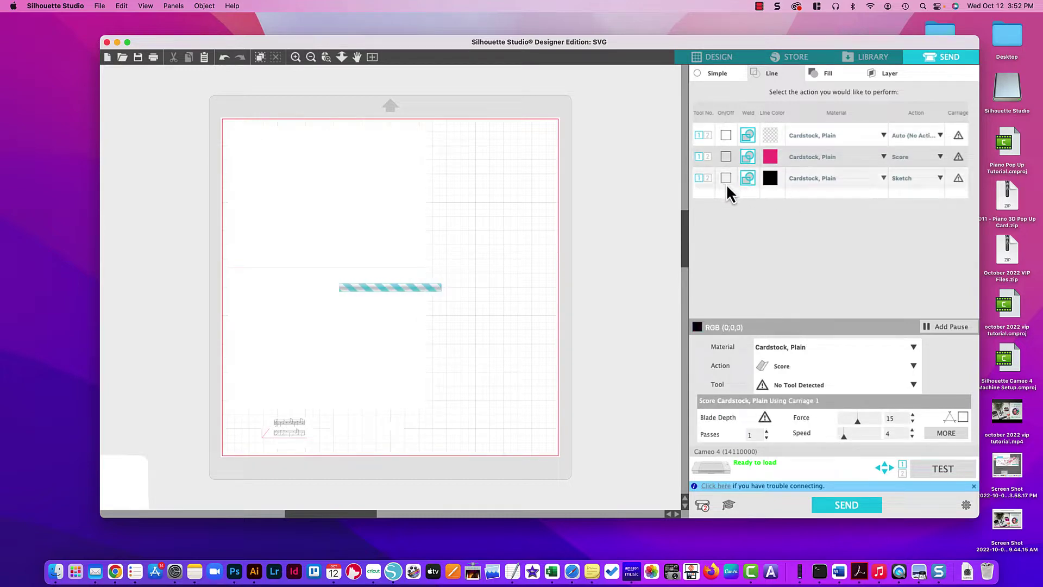